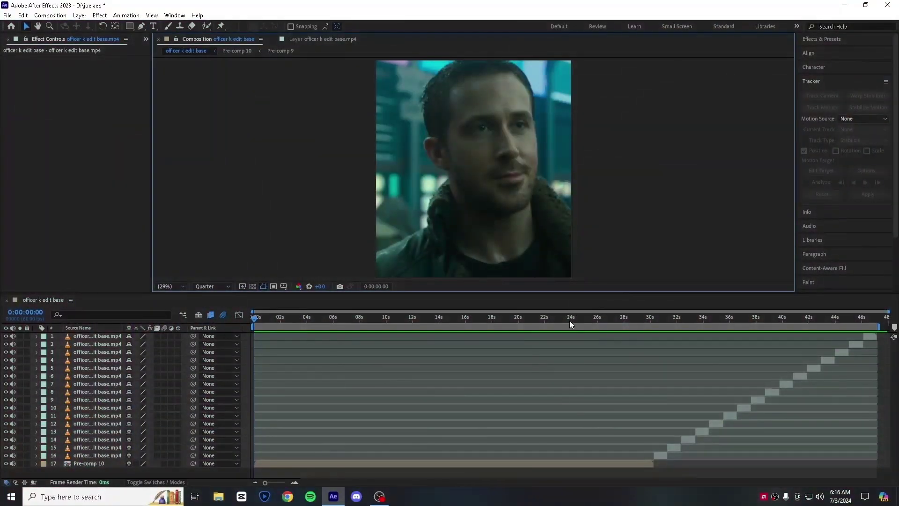
# - Select every layer in officer k edit base and enable motion blur for all of them
pyautogui.moveTo(570, 320)
pyautogui.mouseDown()
pyautogui.moveTo(840, 314)
pyautogui.moveTo(831, 317)
pyautogui.mouseUp()
pyautogui.moveTo(681, 321); pyautogui.dragTo(240, 324)
pyautogui.hotkey('ctrl', 'a')
pyautogui.click(165, 456)
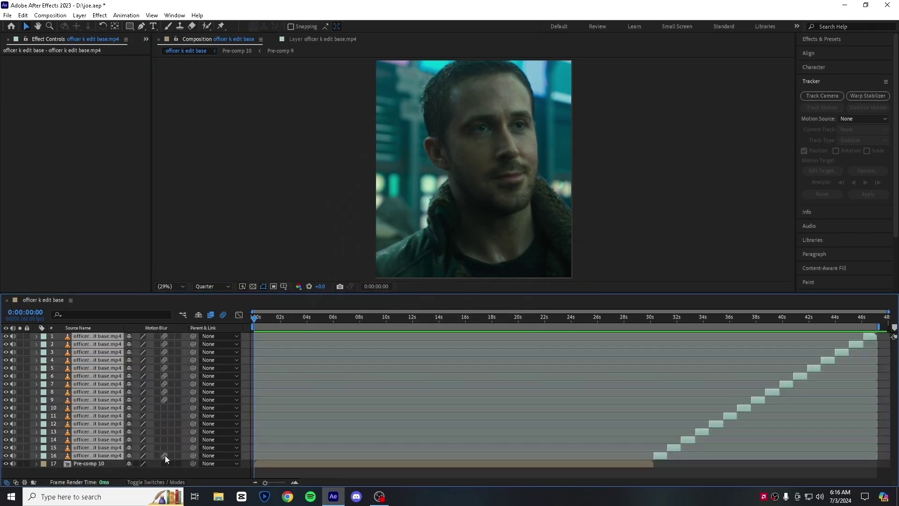
# - Pre-compose clip 16 and the next clips one by one, keeping Move all attributes
pyautogui.rightClick(667, 456)
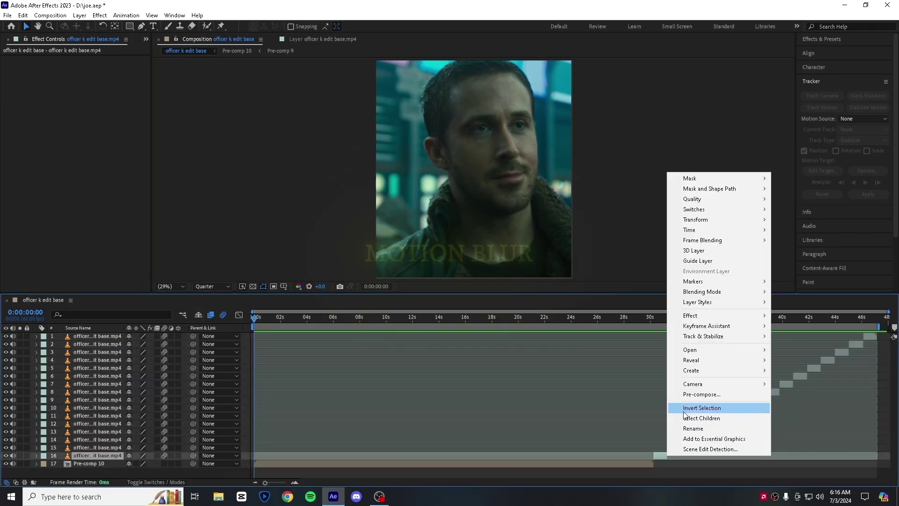
pyautogui.click(710, 406)
pyautogui.click(416, 251)
pyautogui.press('Return')
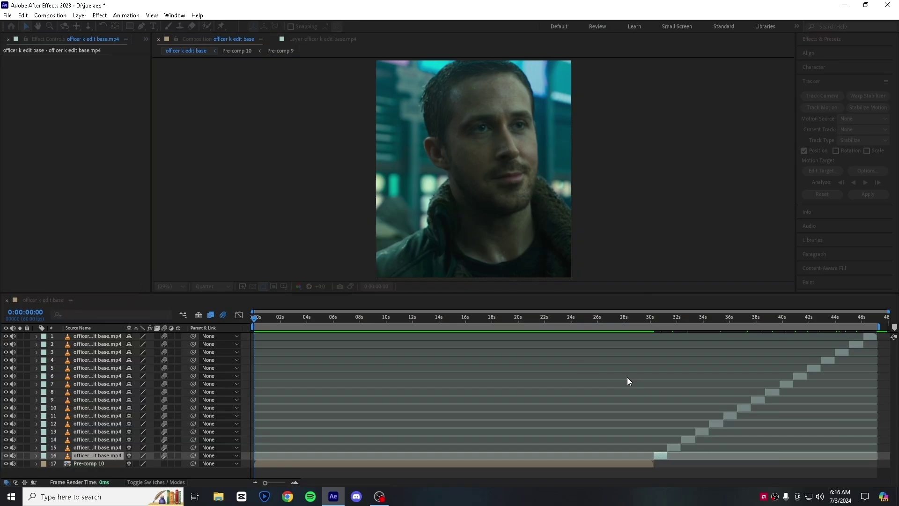
pyautogui.rightClick(717, 423)
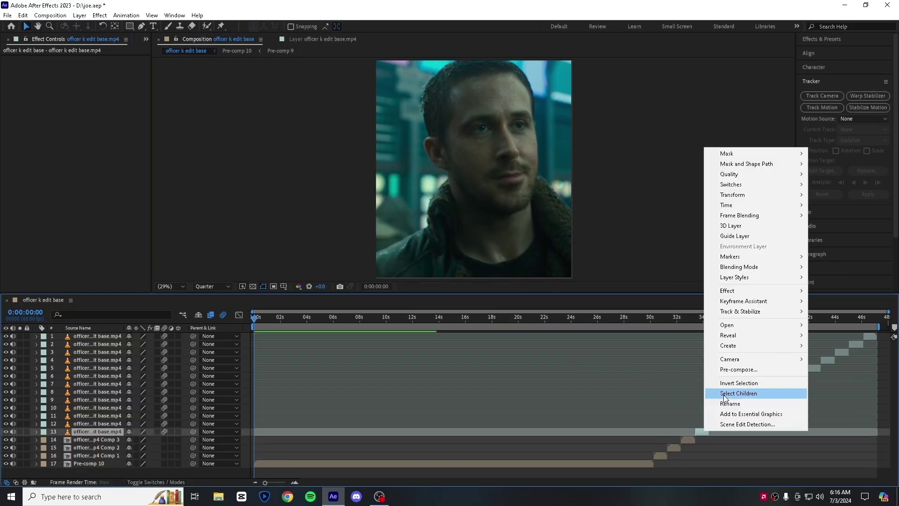
pyautogui.click(750, 363)
pyautogui.press('Return')
pyautogui.rightClick(738, 409)
pyautogui.click(773, 352)
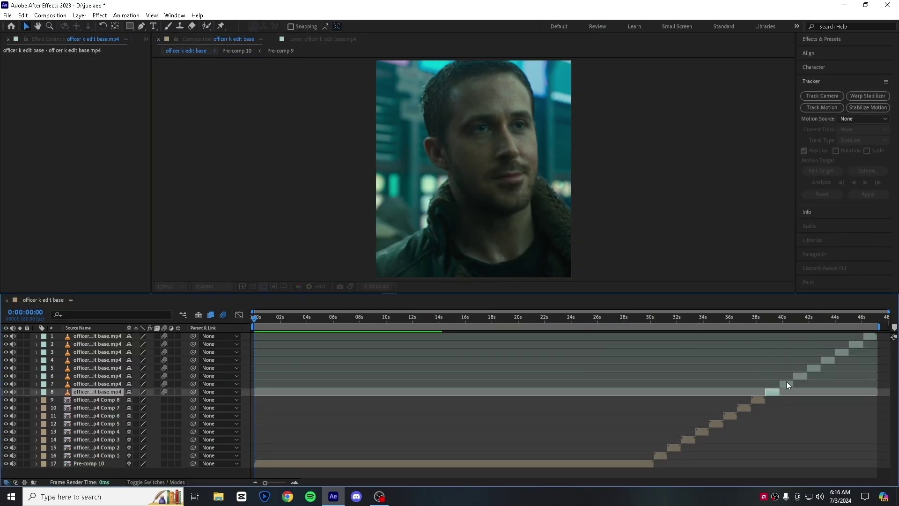
# - Pre-compose the remaining clips so all sixteen become numbered precomps
pyautogui.rightClick(786, 382)
pyautogui.click(808, 337)
pyautogui.rightClick(809, 364)
pyautogui.press('Return')
pyautogui.click(832, 347)
pyautogui.rightClick(847, 351)
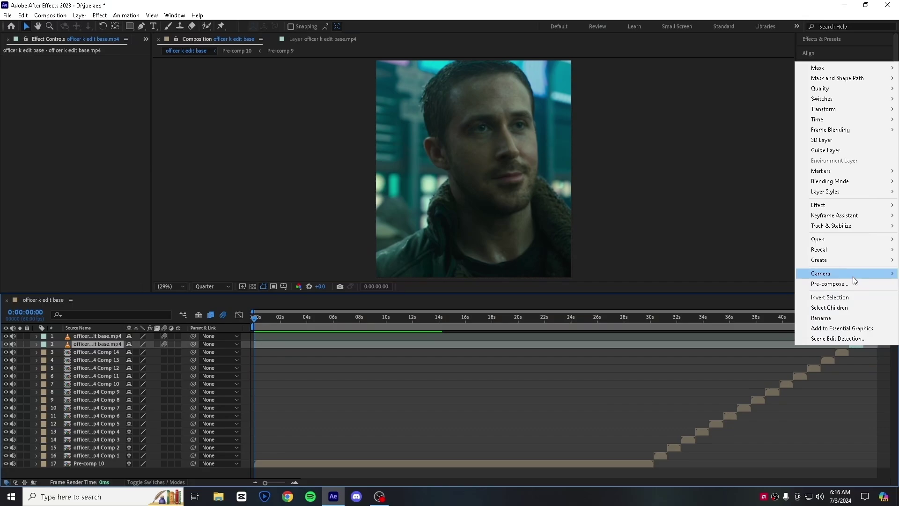
pyautogui.click(853, 277)
pyautogui.press('Return')
pyautogui.click(650, 317)
# - Zoom the timeline in around 30 seconds and park the time at the first clip's start
pyautogui.click(294, 483)
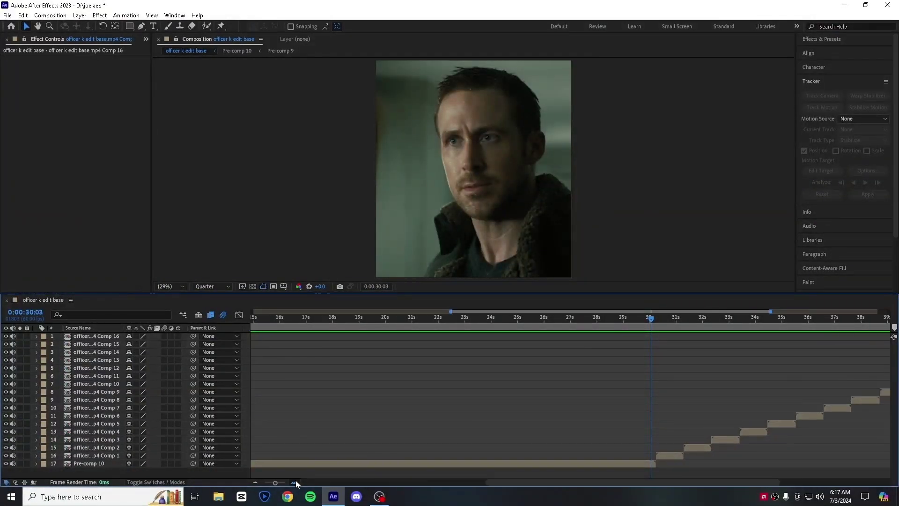
pyautogui.click(295, 483)
pyautogui.moveTo(650, 483); pyautogui.dragTo(712, 484)
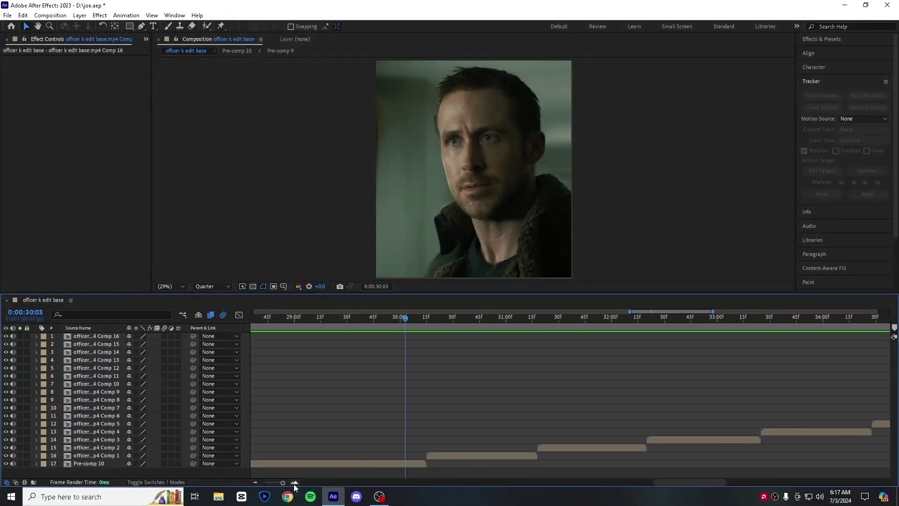
pyautogui.click(426, 317)
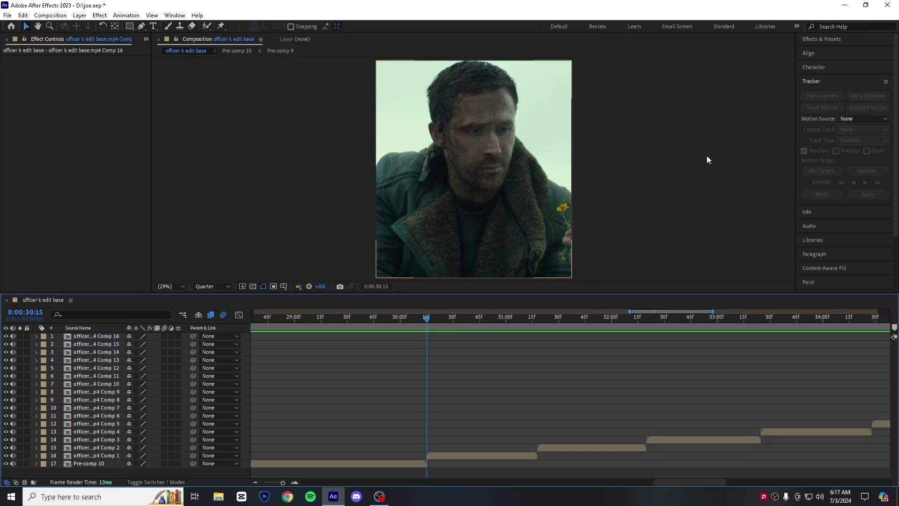
# - Find Twixtor in Effects & Presets and apply it to the Comp 1 clip
pyautogui.click(822, 39)
pyautogui.write('moti')
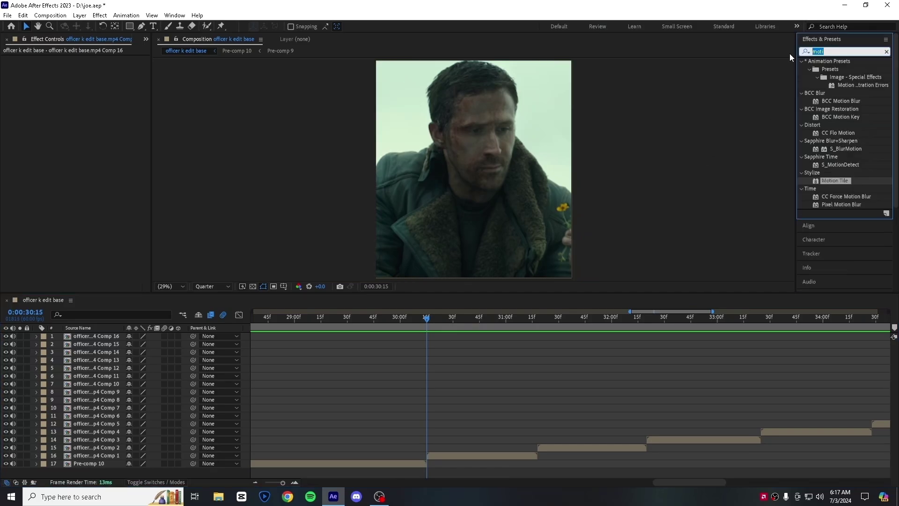
pyautogui.write('twixtor')
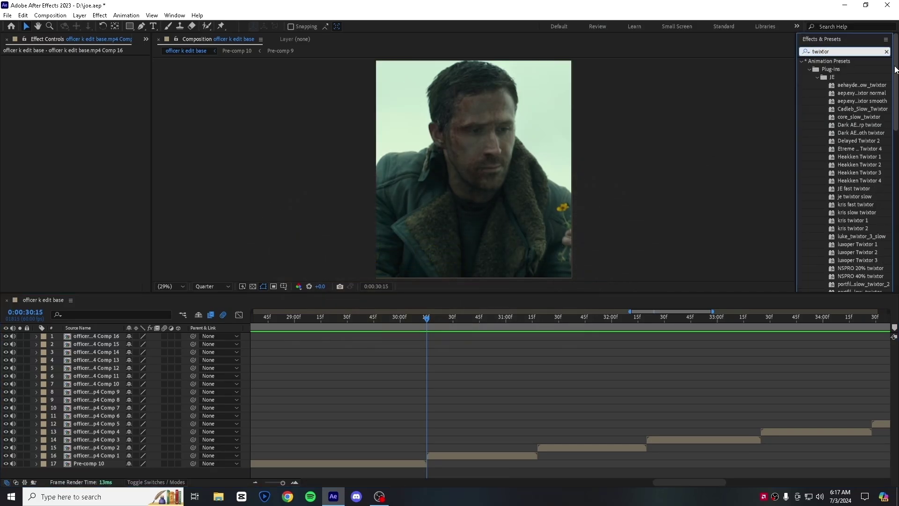
pyautogui.moveTo(896, 69); pyautogui.dragTo(896, 208)
pyautogui.moveTo(830, 116); pyautogui.dragTo(507, 451)
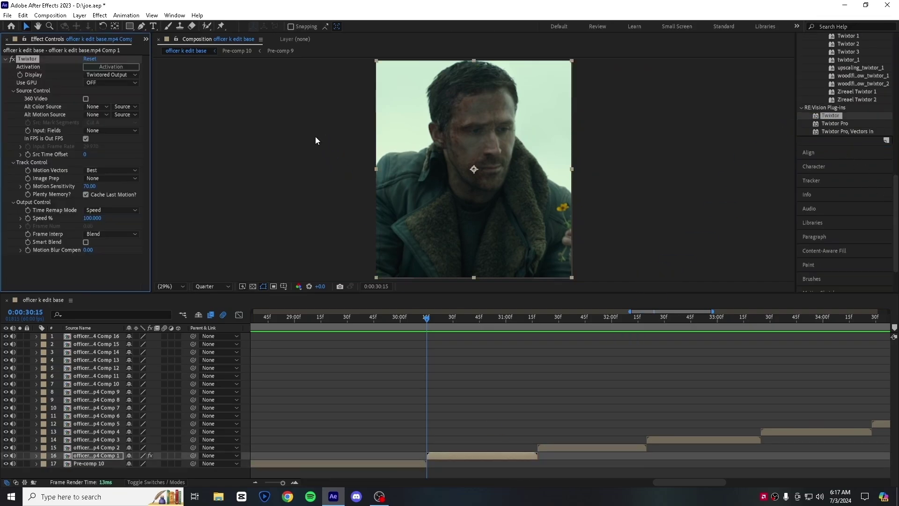
# - Uncheck In FPS is Out FPS, set Input Frame Rate 23.976 and Speed % 60
pyautogui.click(86, 138)
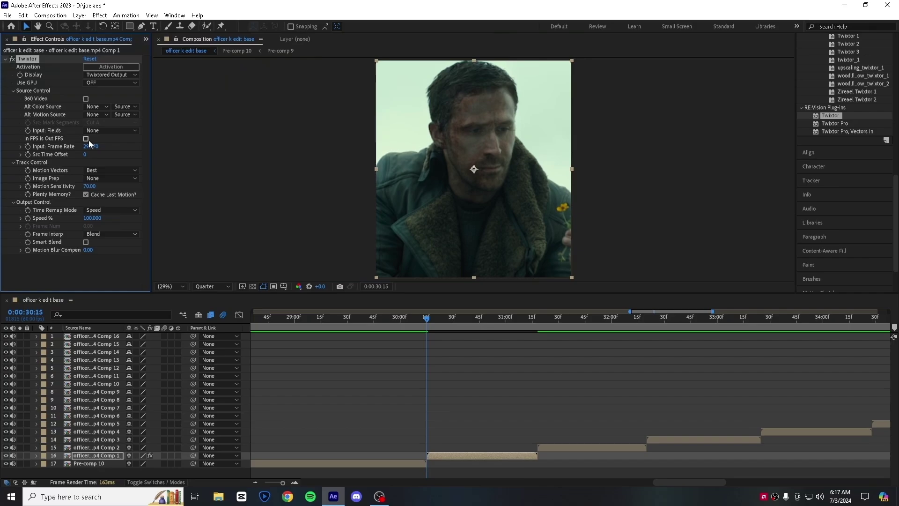
pyautogui.write('23.97')
pyautogui.click(177, 151)
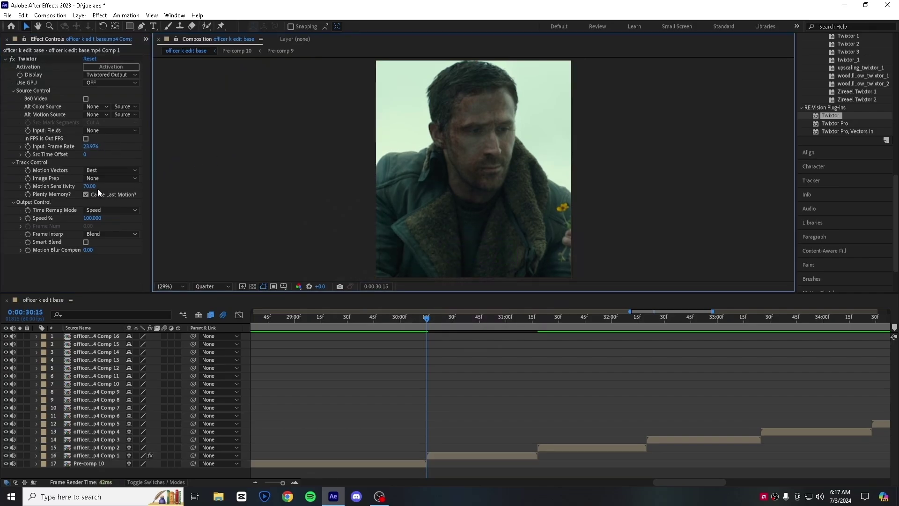
pyautogui.click(33, 218)
pyautogui.click(91, 218)
pyautogui.write('60')
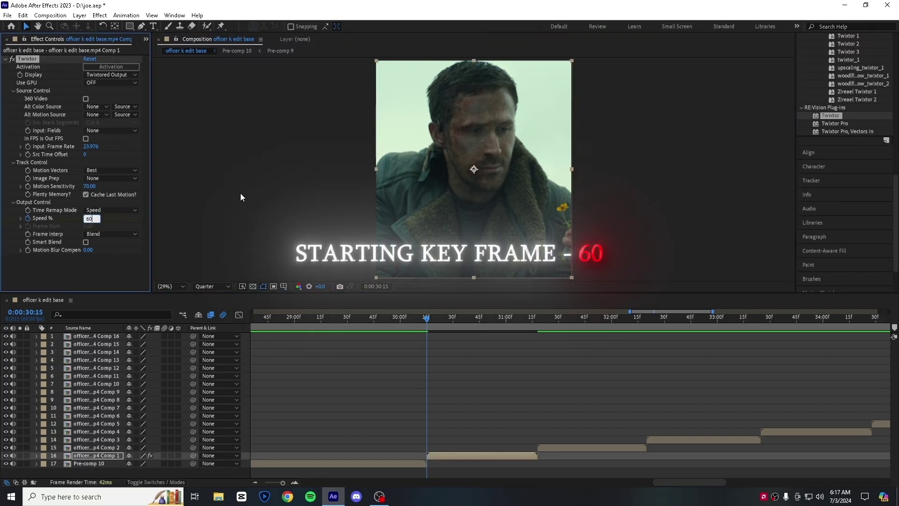
pyautogui.click(470, 421)
# - Reveal the Speed % keyframe and add a 30% keyframe at mid-clip
pyautogui.click(477, 455)
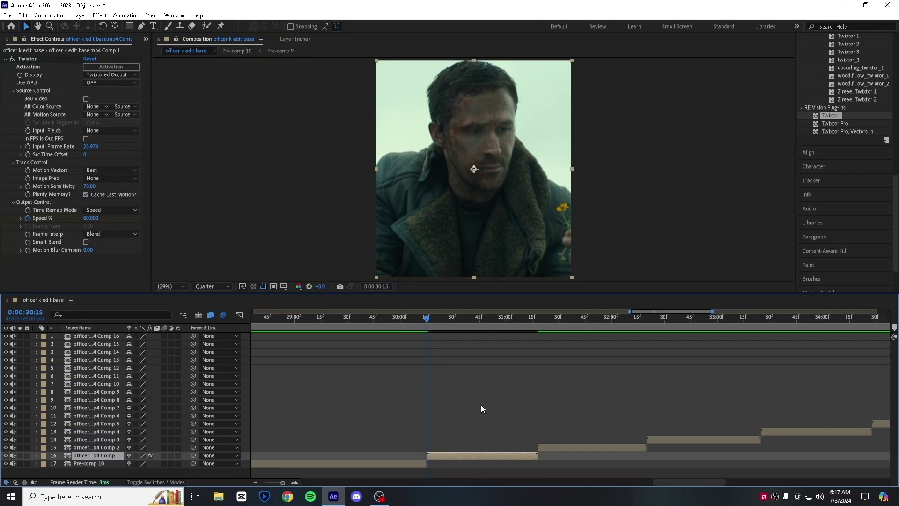
pyautogui.press('u')
pyautogui.scroll(-2, 332, 465)
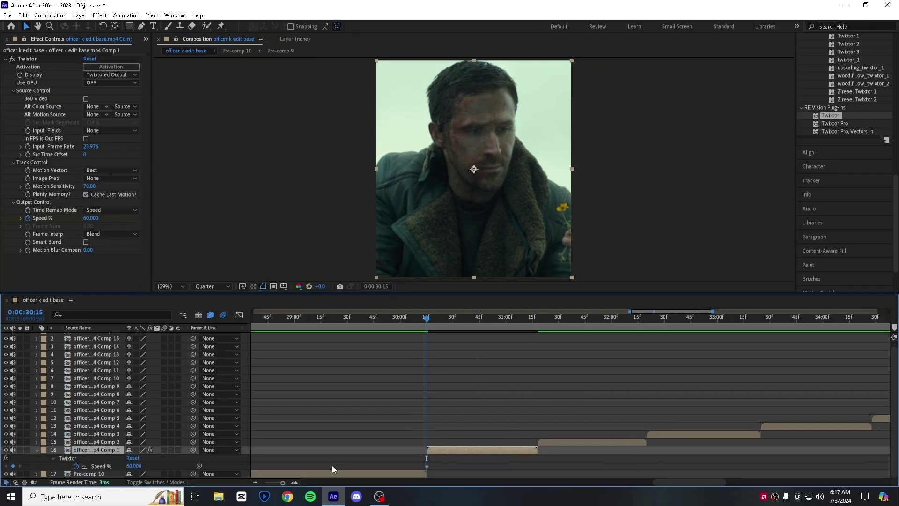
pyautogui.click(300, 483)
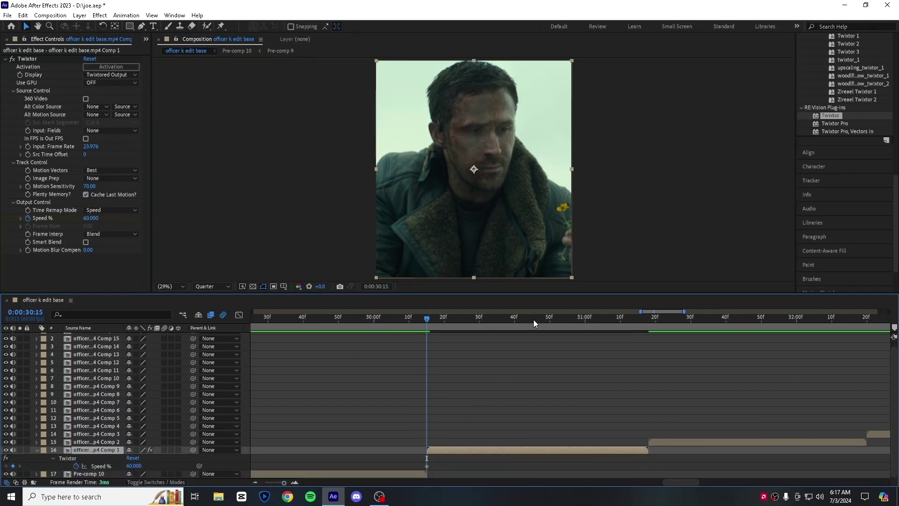
pyautogui.moveTo(533, 320); pyautogui.dragTo(540, 319)
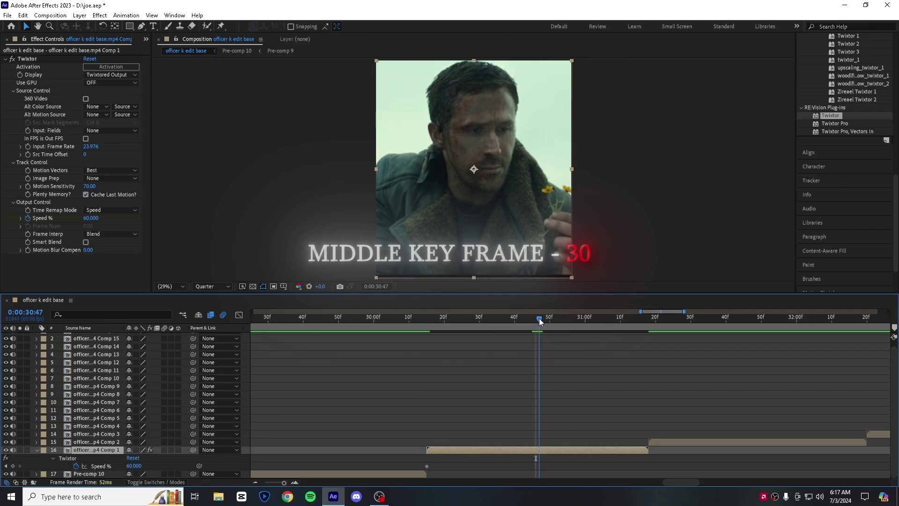
pyautogui.click(91, 218)
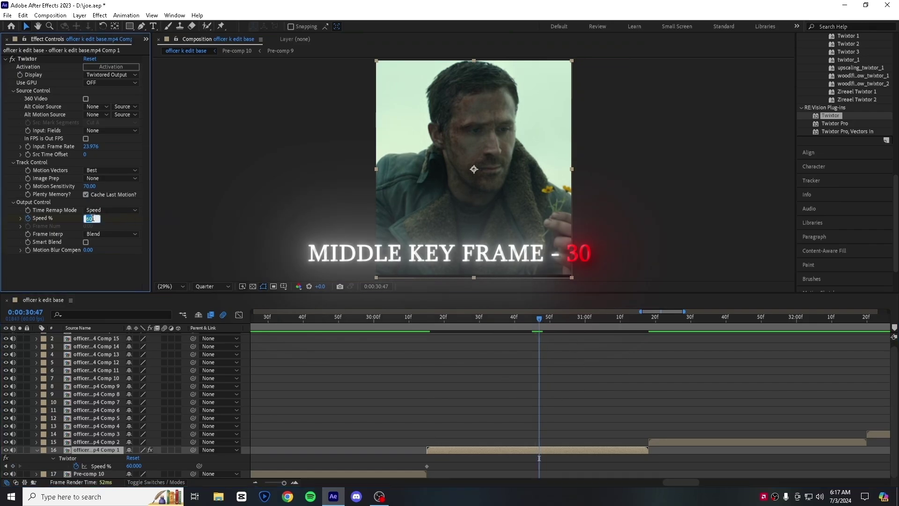
pyautogui.write('30')
pyautogui.press('Return')
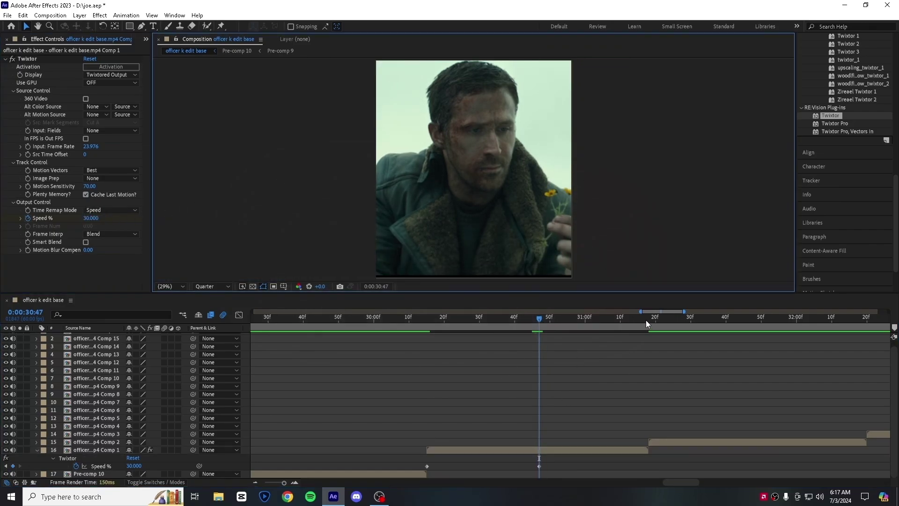
# - Add a 60% Speed keyframe at the end of the Comp 1 clip
pyautogui.click(648, 320)
pyautogui.click(91, 219)
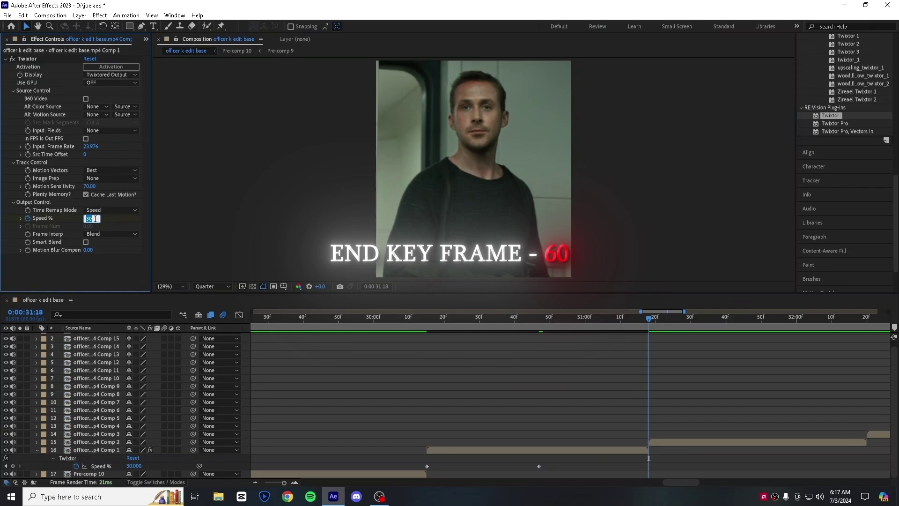
pyautogui.write('60')
pyautogui.click(244, 203)
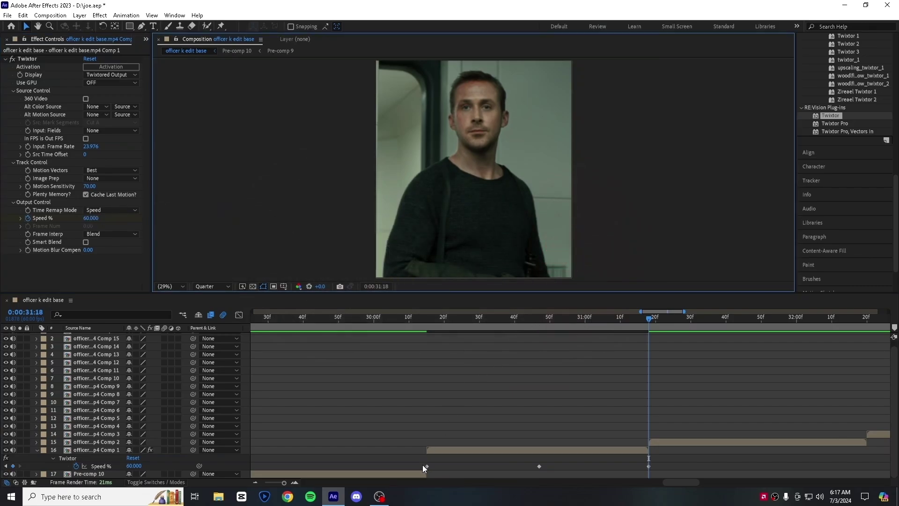
# - Select the three Speed % keyframes and show them as a value curve in the Graph Editor
pyautogui.moveTo(422, 464); pyautogui.dragTo(702, 467)
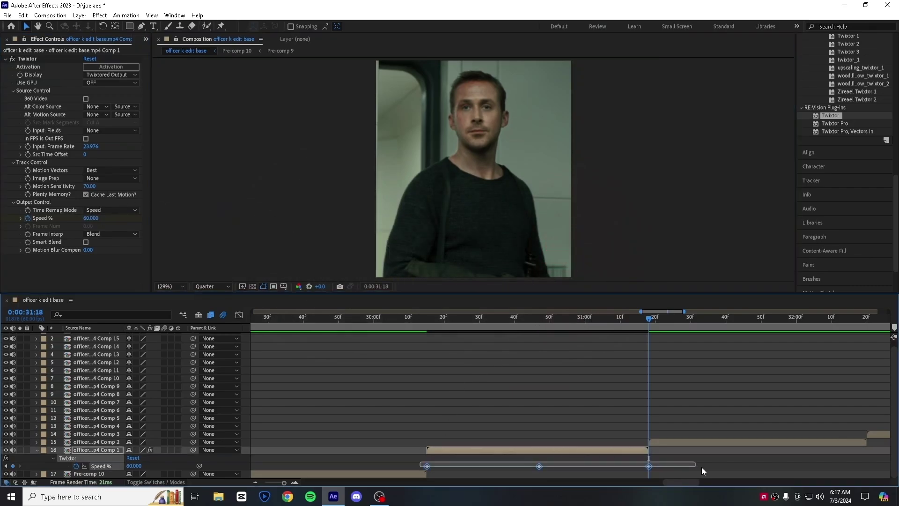
pyautogui.click(240, 314)
pyautogui.rightClick(470, 403)
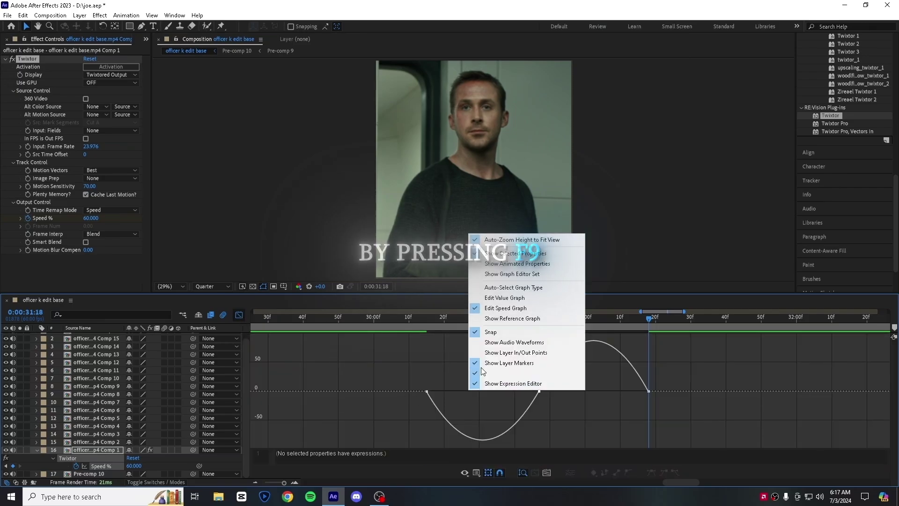
pyautogui.click(506, 297)
pyautogui.moveTo(418, 367); pyautogui.dragTo(583, 400)
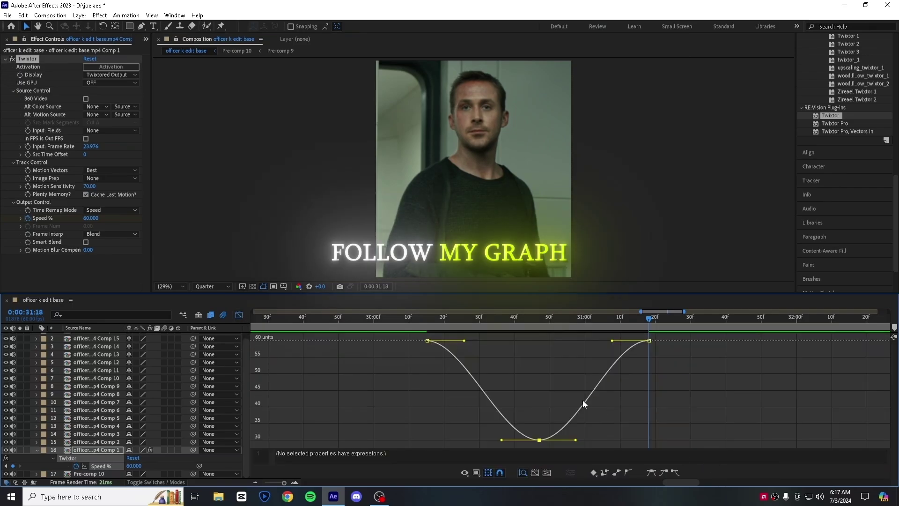
# - Shape the curve into a steep U: sharp drop to 30%, wide slow middle, sharp ramp back up
pyautogui.moveTo(464, 341); pyautogui.dragTo(429, 419)
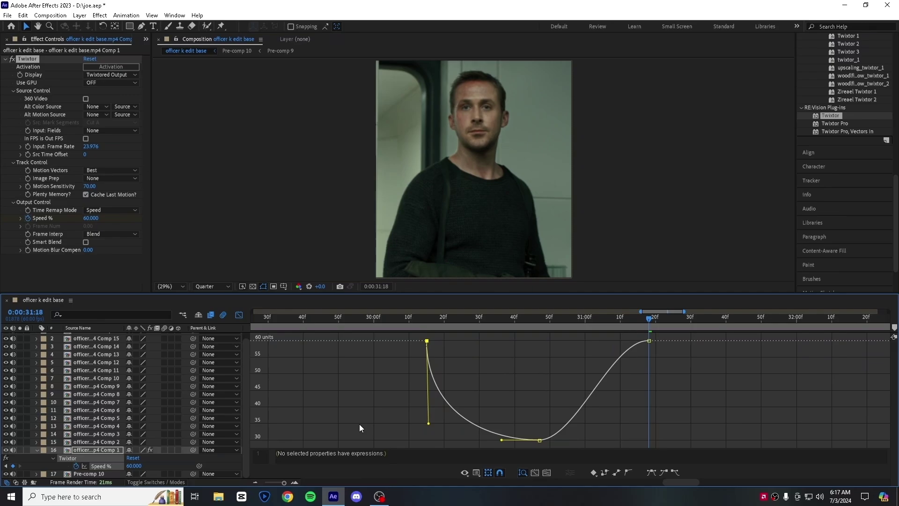
pyautogui.moveTo(471, 440); pyautogui.dragTo(463, 439)
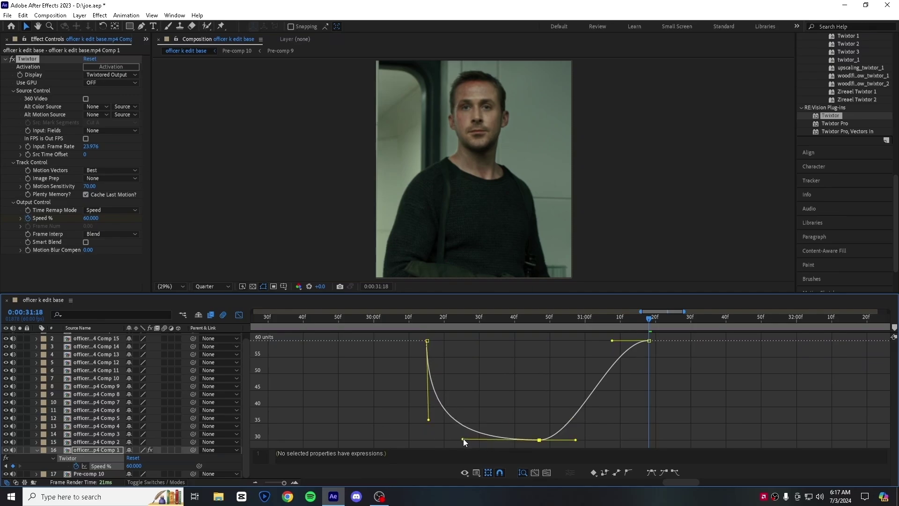
pyautogui.moveTo(612, 341); pyautogui.dragTo(646, 406)
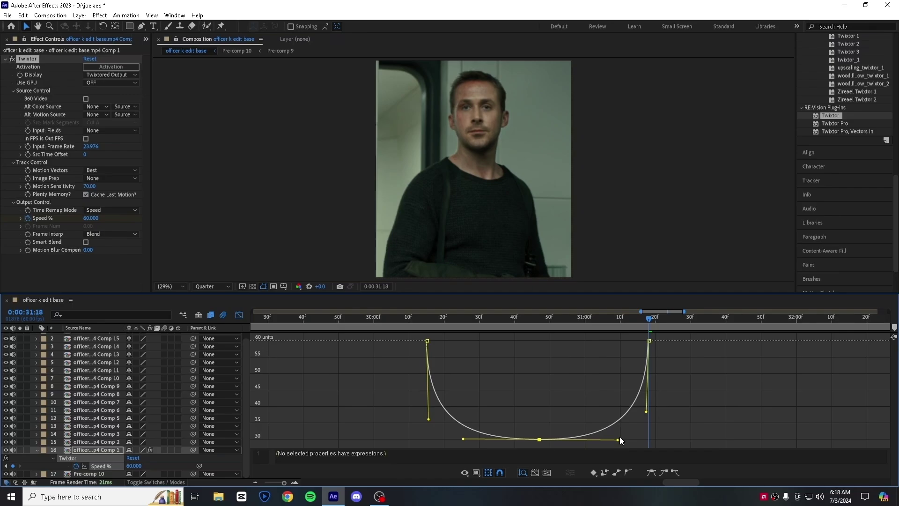
pyautogui.click(719, 402)
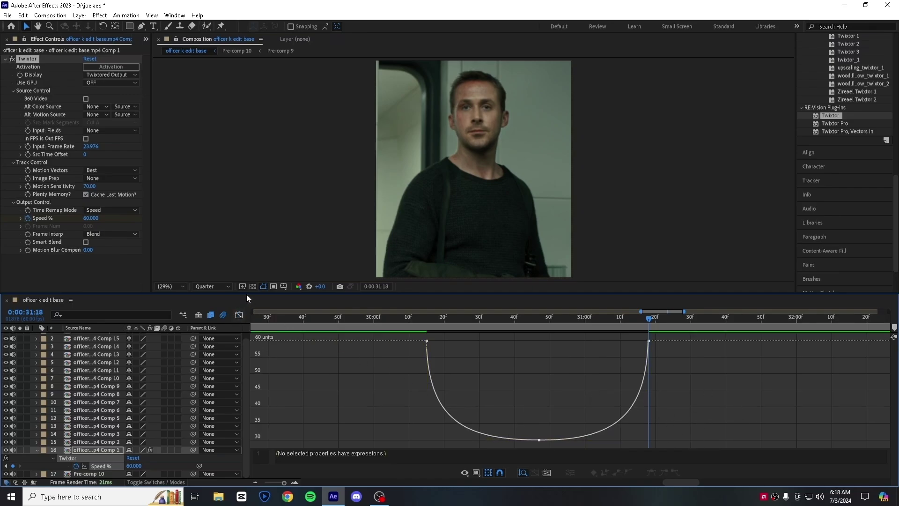
# - Close the Graph Editor, preview the ramp, and park the time on the middle 30% keyframe
pyautogui.hotkey('shift', 'F3')
pyautogui.press('space')
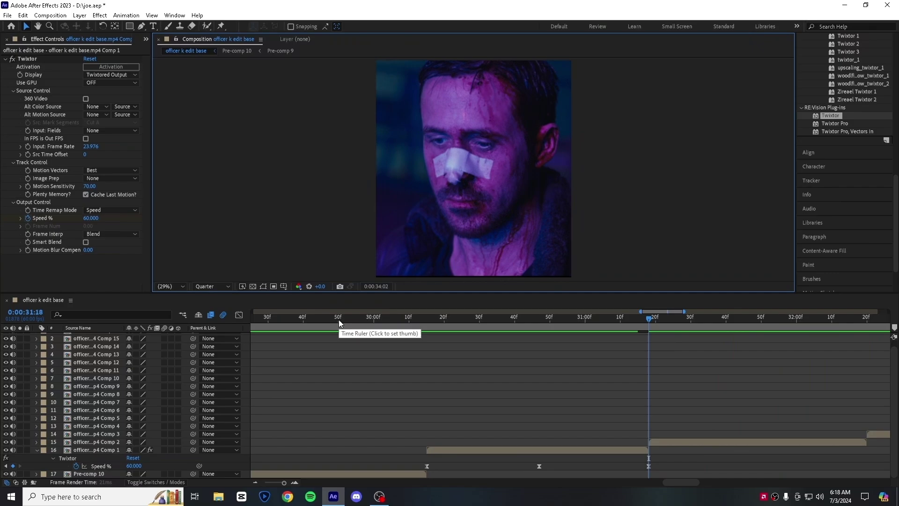
pyautogui.click(338, 319)
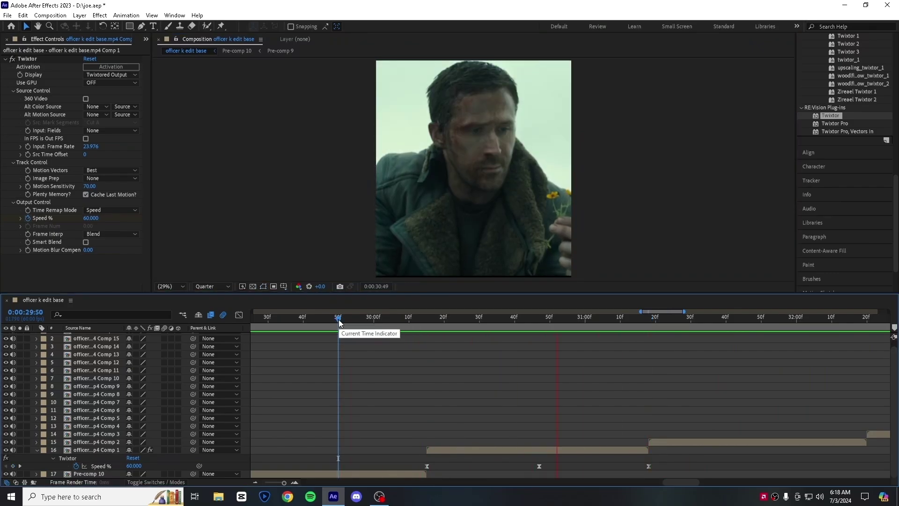
pyautogui.click(538, 316)
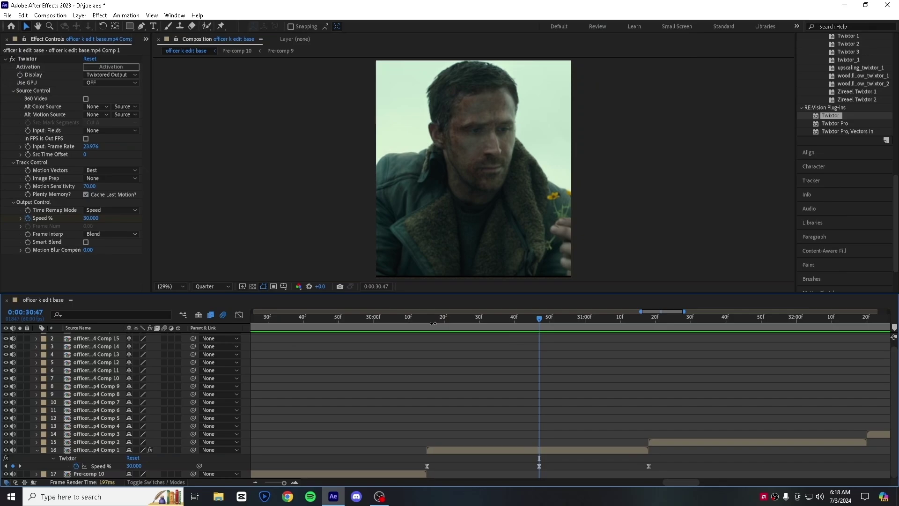
pyautogui.moveTo(431, 321); pyautogui.dragTo(540, 323)
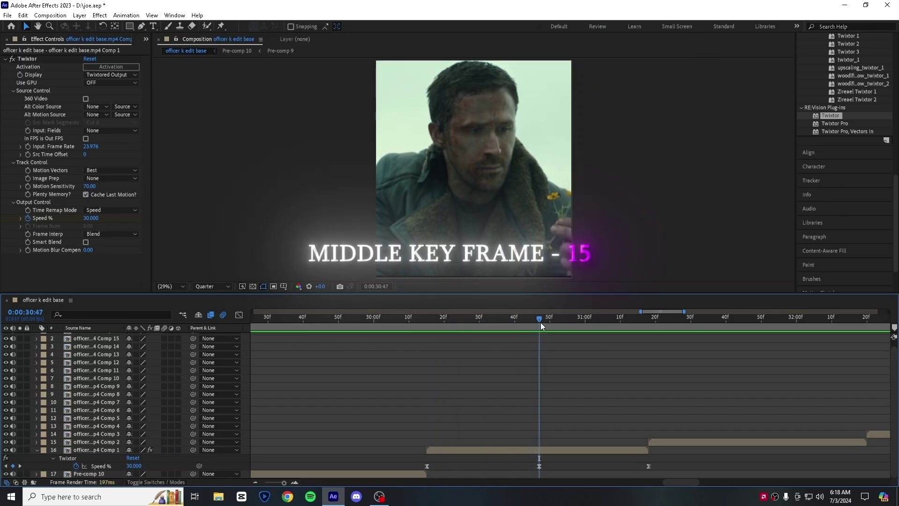
# - Change the Speed % keyframes to 50, 15 and 50, then select all three
pyautogui.click(134, 466)
pyautogui.write('15.000')
pyautogui.click(274, 225)
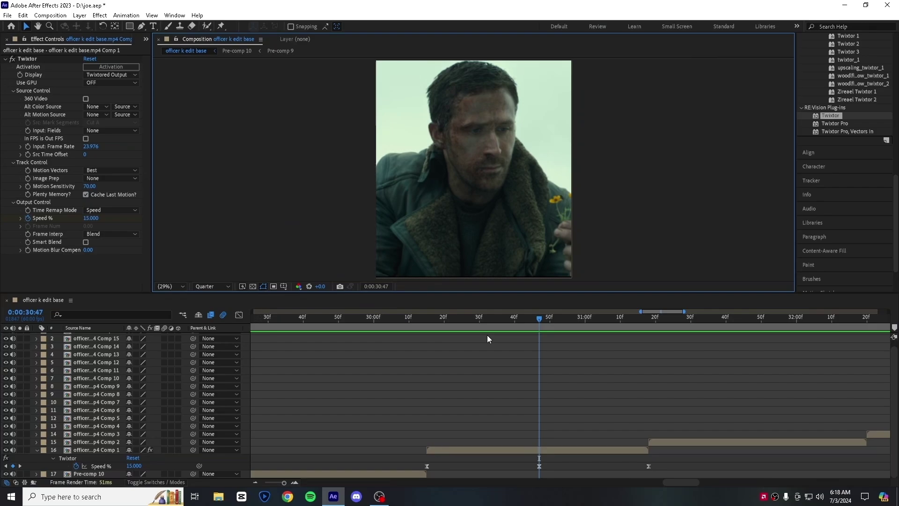
pyautogui.click(429, 317)
pyautogui.click(134, 466)
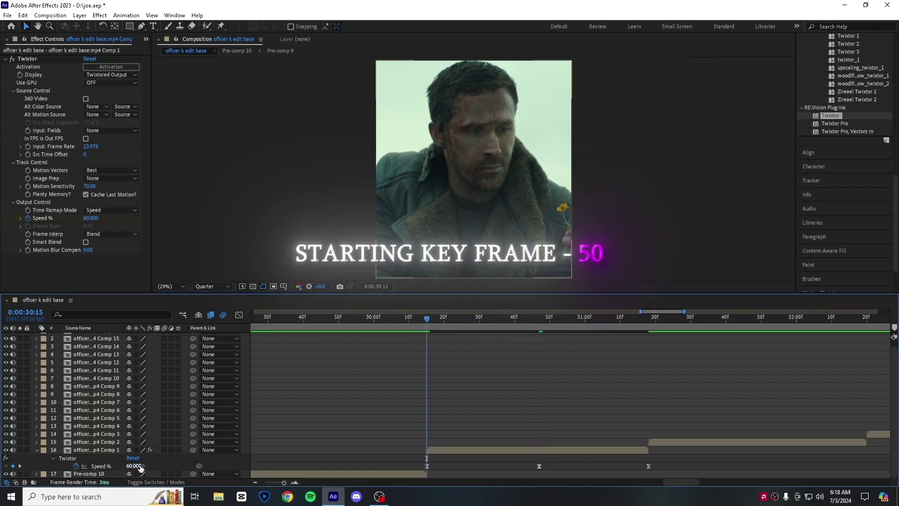
pyautogui.write('50.000')
pyautogui.click(287, 239)
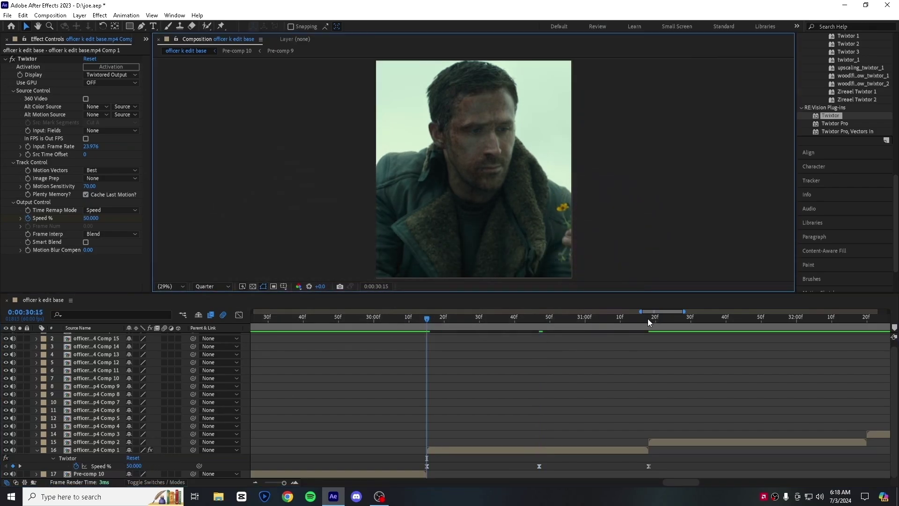
pyautogui.click(649, 317)
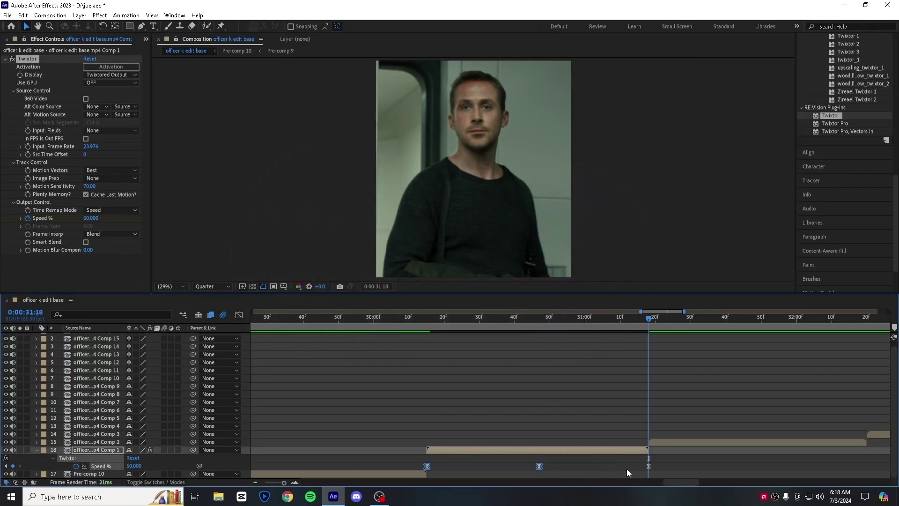
pyautogui.click(484, 459)
pyautogui.moveTo(414, 462); pyautogui.dragTo(686, 469)
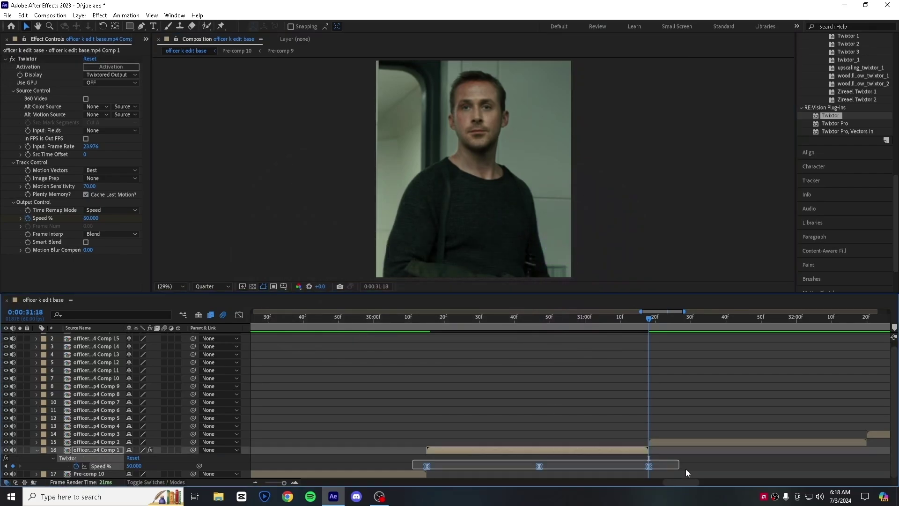
# - In the Graph Editor, lengthen the middle 15% keyframe's easing for a broader dip
pyautogui.click(239, 316)
pyautogui.moveTo(388, 366); pyautogui.dragTo(671, 441)
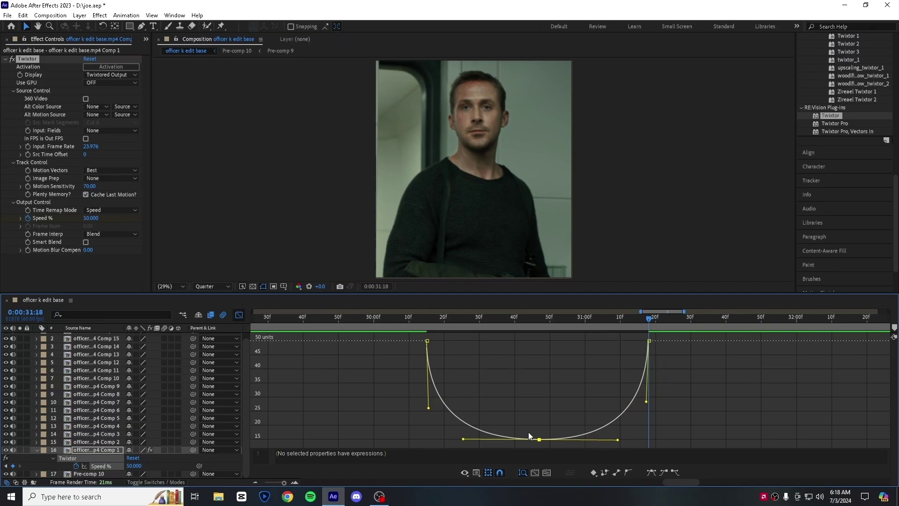
pyautogui.moveTo(461, 440); pyautogui.dragTo(453, 440)
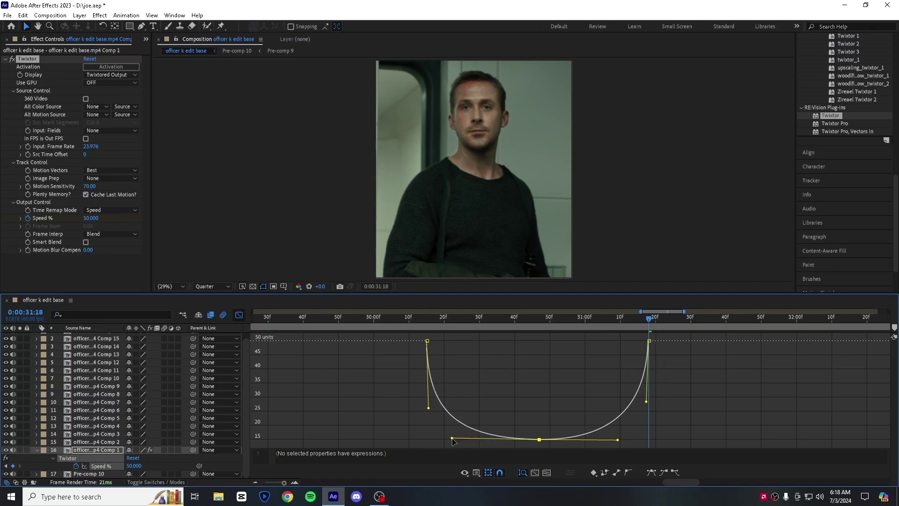
pyautogui.click(525, 406)
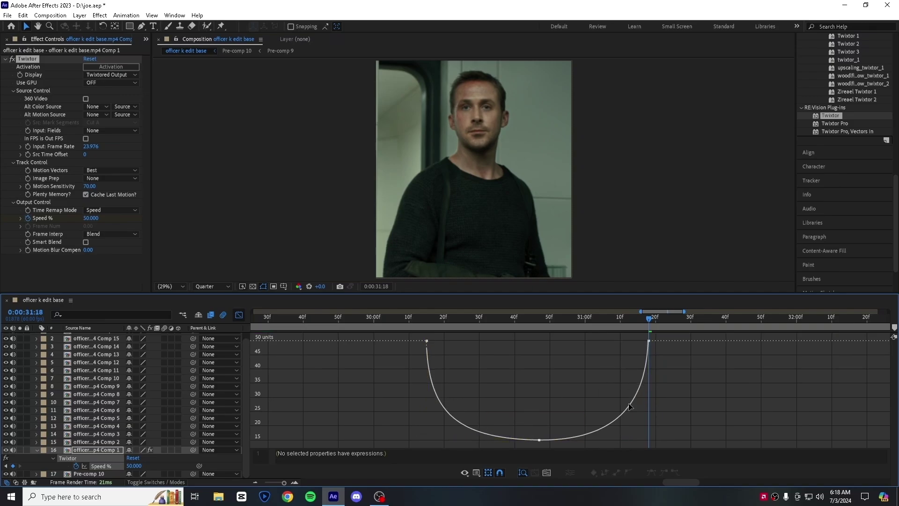
# - Close the Graph Editor, deselect the clip and move the time near 0:00:29:56
pyautogui.click(239, 314)
pyautogui.click(295, 204)
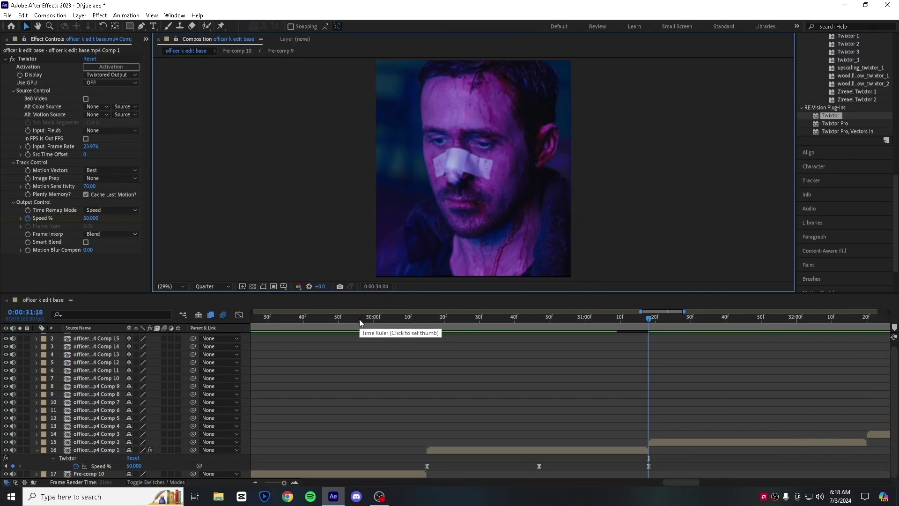
pyautogui.click(360, 319)
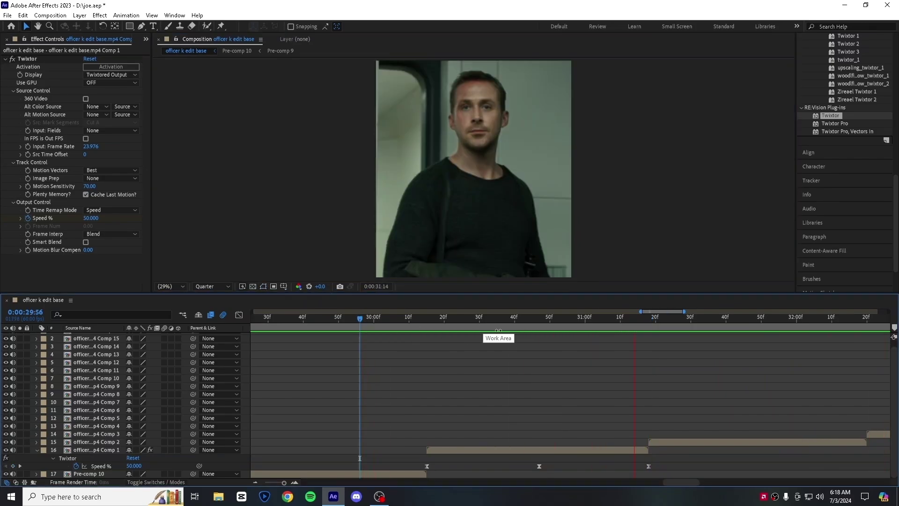
# - Copy Twixtor with its 50-15-50 ramp and paste it onto the next seven precomp clips
pyautogui.click(37, 60)
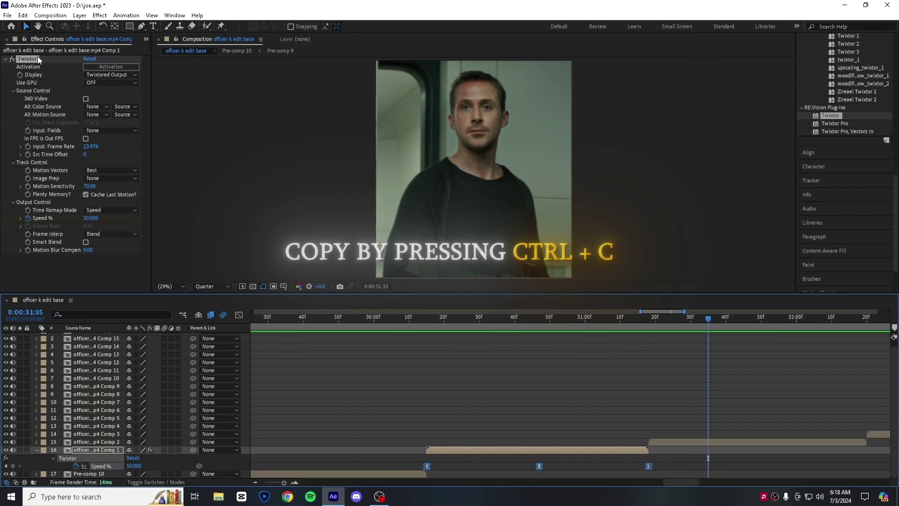
pyautogui.click(649, 319)
pyautogui.click(685, 442)
pyautogui.hotkey('ctrl', 'v')
pyautogui.press('o')
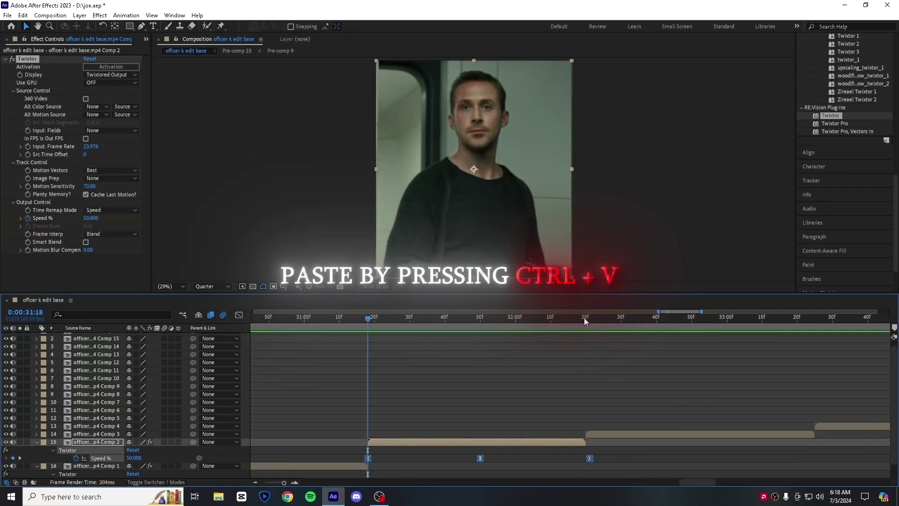
pyautogui.click(591, 438)
pyautogui.hotkey('ctrl', 'v')
pyautogui.press('o')
pyautogui.click(677, 426)
pyautogui.hotkey('ctrl', 'v')
pyautogui.press('o')
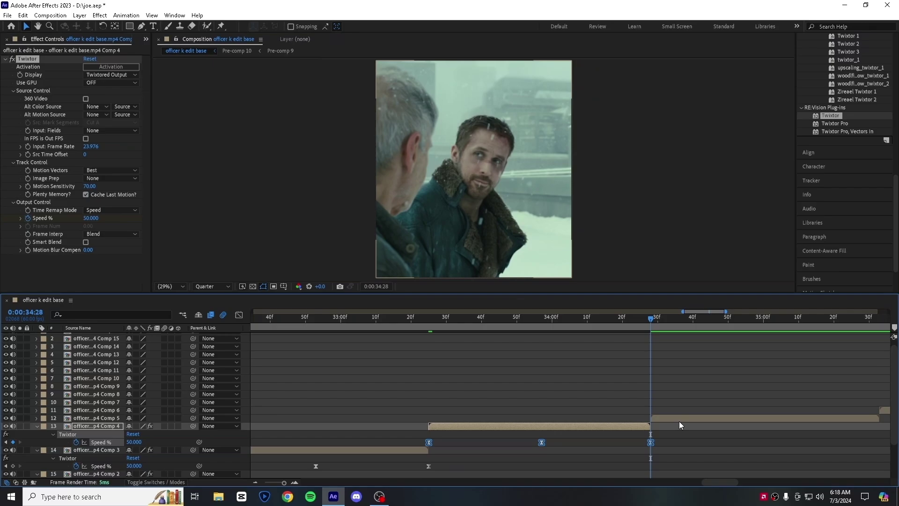
pyautogui.click(680, 419)
pyautogui.hotkey('ctrl', 'v')
pyautogui.press('o')
pyautogui.hotkey('ctrl', 'v')
pyautogui.press('o')
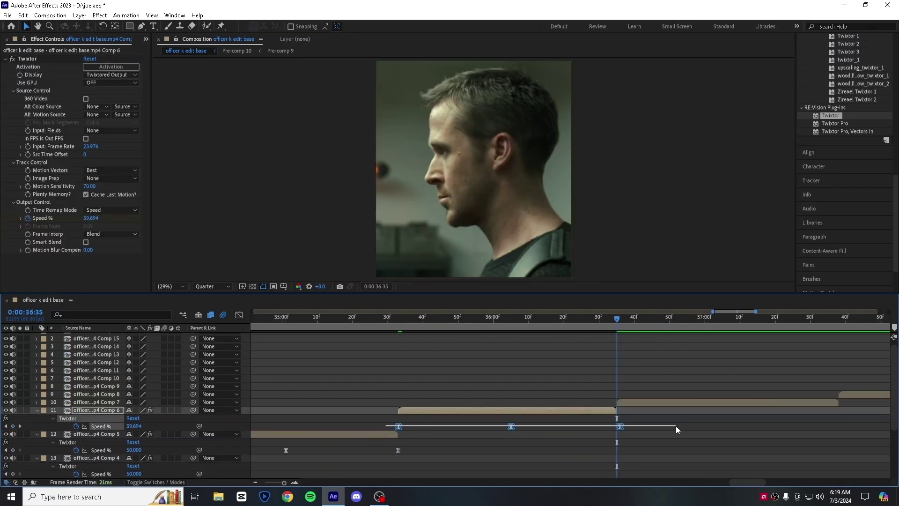
pyautogui.click(620, 404)
pyautogui.hotkey('ctrl', 'v')
pyautogui.press('o')
# - Paste the Twixtor speed ramp onto the remaining precomp clips up to the last one
pyautogui.click(612, 394)
pyautogui.hotkey('ctrl', 'v')
pyautogui.press('o')
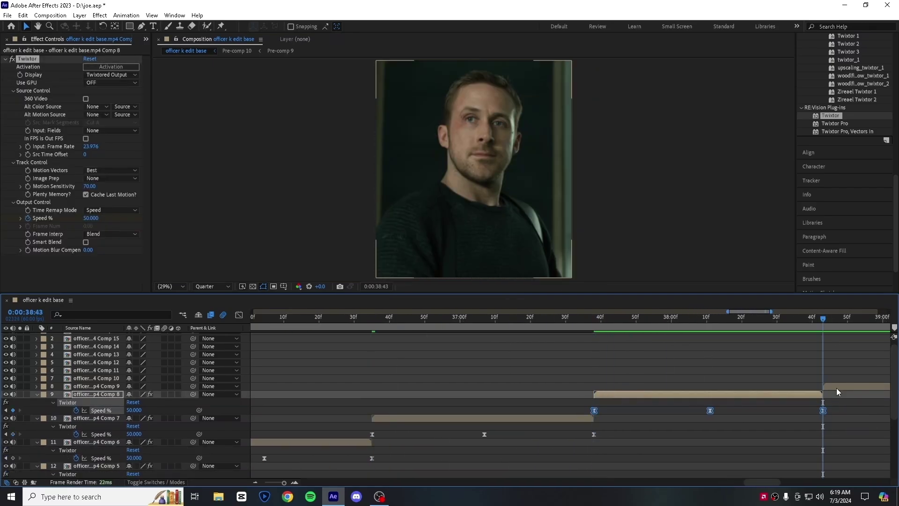
pyautogui.click(837, 387)
pyautogui.hotkey('ctrl', 'v')
pyautogui.press('o')
pyautogui.click(642, 378)
pyautogui.hotkey('ctrl', 'v')
pyautogui.press('o')
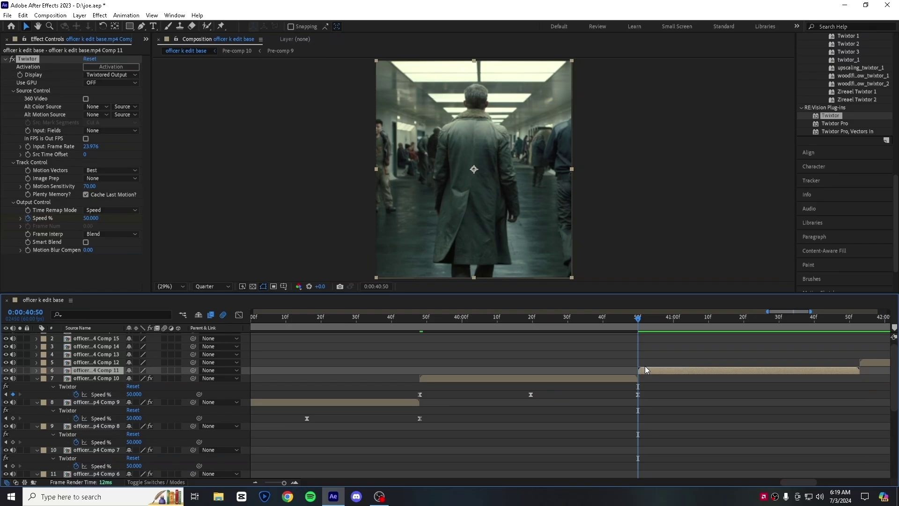
pyautogui.click(645, 370)
pyautogui.hotkey('ctrl', 'v')
pyautogui.press('o')
pyautogui.press('o')
pyautogui.click(663, 378)
pyautogui.hotkey('ctrl', 'v')
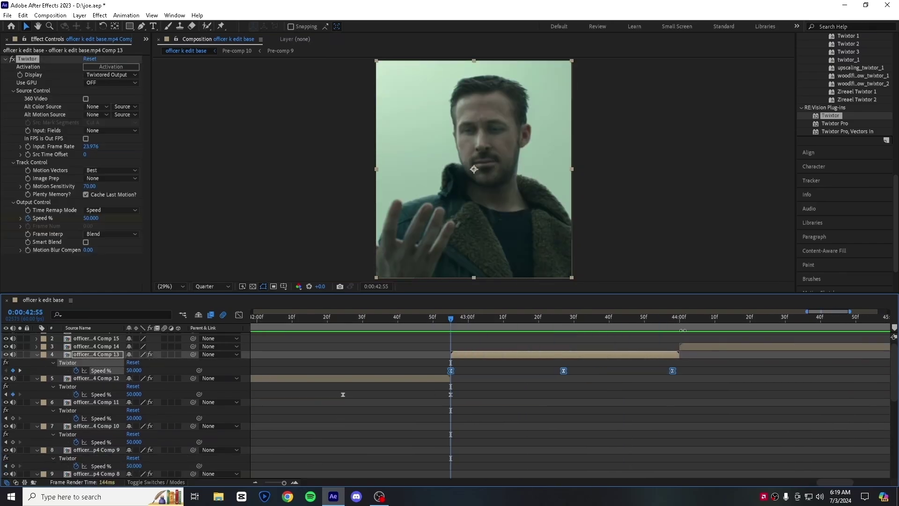
pyautogui.press('o')
pyautogui.click(688, 349)
pyautogui.hotkey('ctrl', 'v')
pyautogui.press('o')
pyautogui.click(647, 345)
pyautogui.hotkey('ctrl', 'v')
pyautogui.press('o')
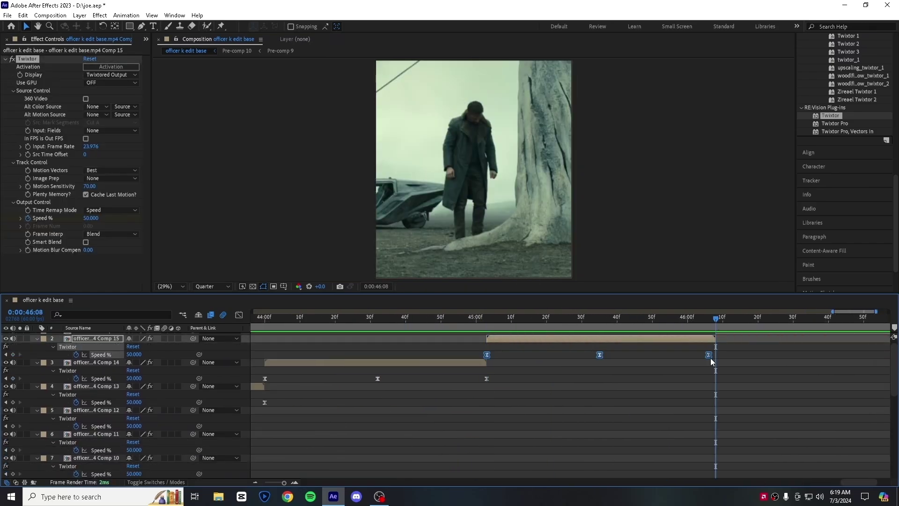
pyautogui.click(790, 338)
pyautogui.hotkey('ctrl', 'v')
pyautogui.press('o')
# - Collapse the layers, zoom out to the full staircase of clips and save the project
pyautogui.press('u')
pyautogui.press('-')
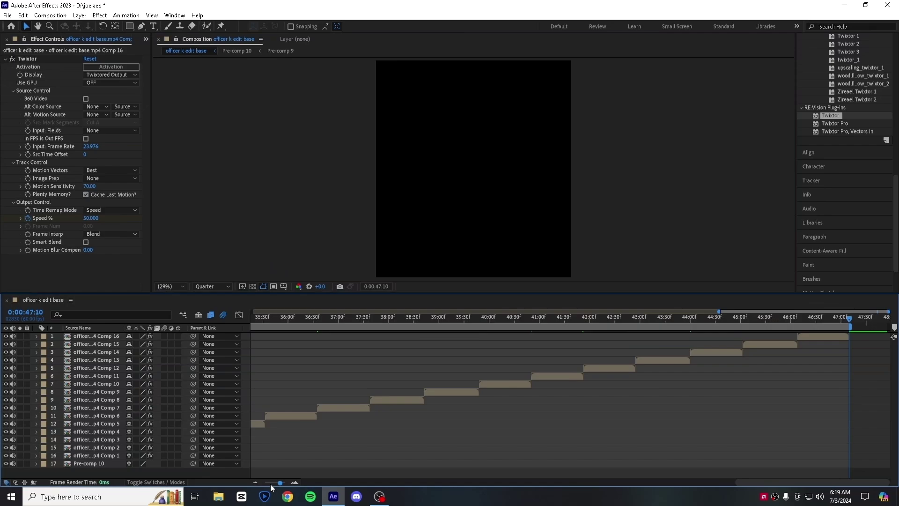
pyautogui.press('-')
pyautogui.hotkey('ctrl', 's')
pyautogui.click(500, 320)
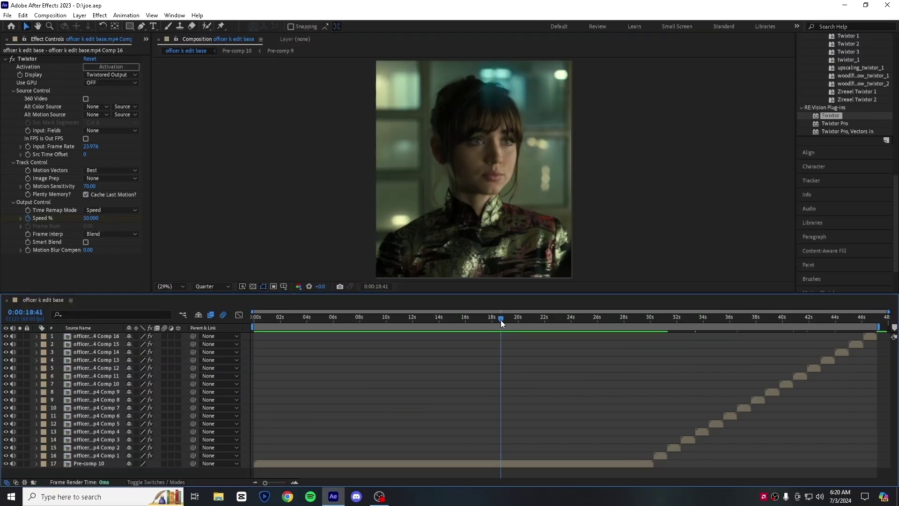
pyautogui.moveTo(501, 320); pyautogui.dragTo(227, 329)
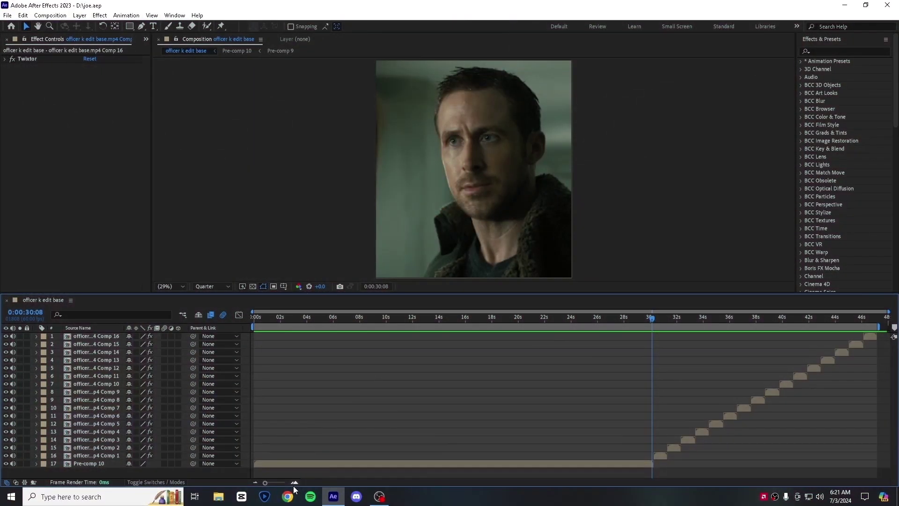
pyautogui.click(294, 482)
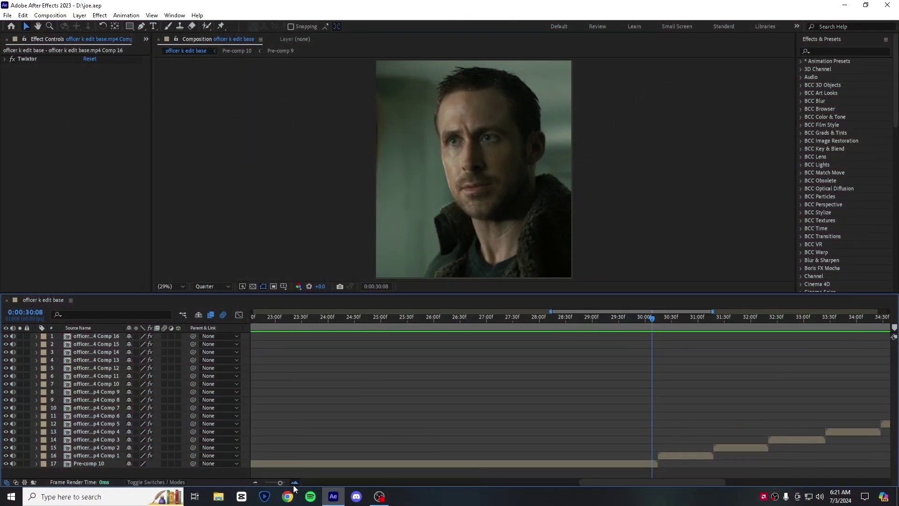
pyautogui.moveTo(631, 482)
pyautogui.mouseDown()
pyautogui.moveTo(706, 482)
pyautogui.moveTo(698, 484)
pyautogui.mouseUp()
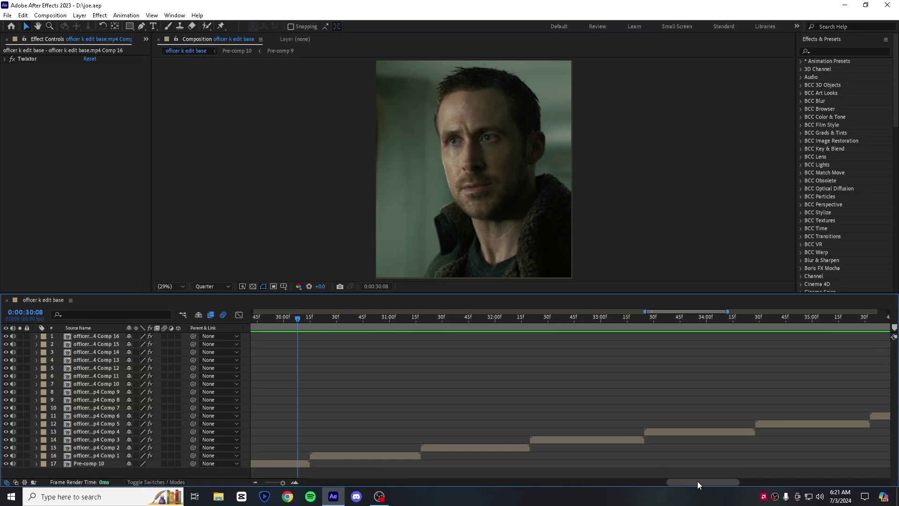
pyautogui.click(294, 482)
pyautogui.click(322, 318)
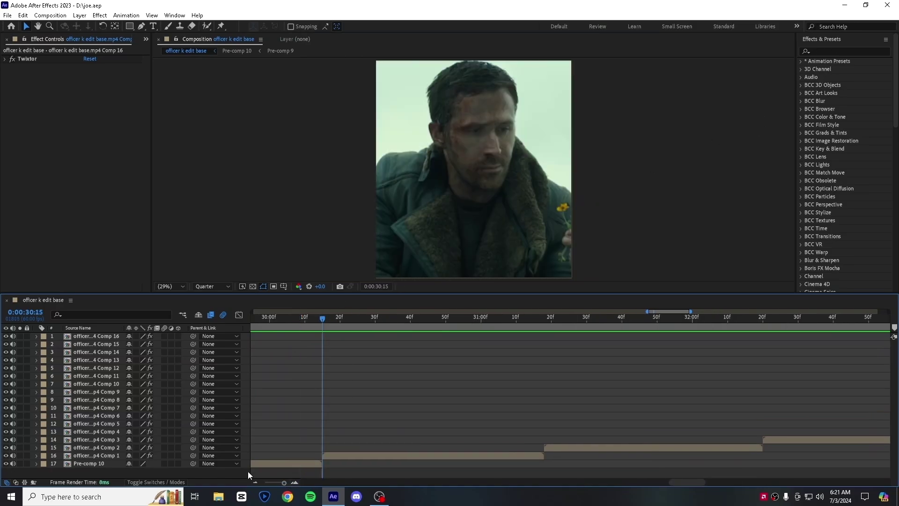
pyautogui.click(346, 457)
# - Add Adjustment Layer 1 above the Comp 1 clip covering its duration from 0:00:30:15
pyautogui.rightClick(274, 356)
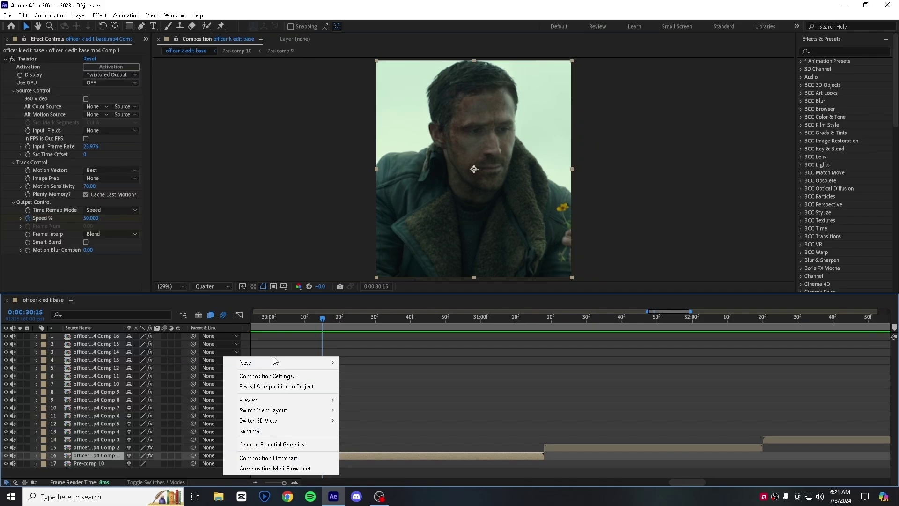
pyautogui.click(274, 356)
pyautogui.click(351, 455)
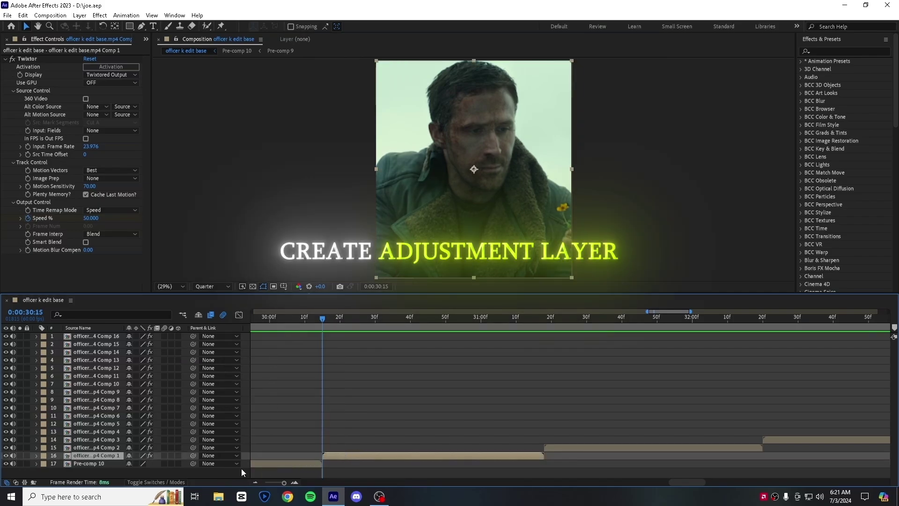
pyautogui.rightClick(240, 469)
pyautogui.click(256, 359)
pyautogui.click(386, 431)
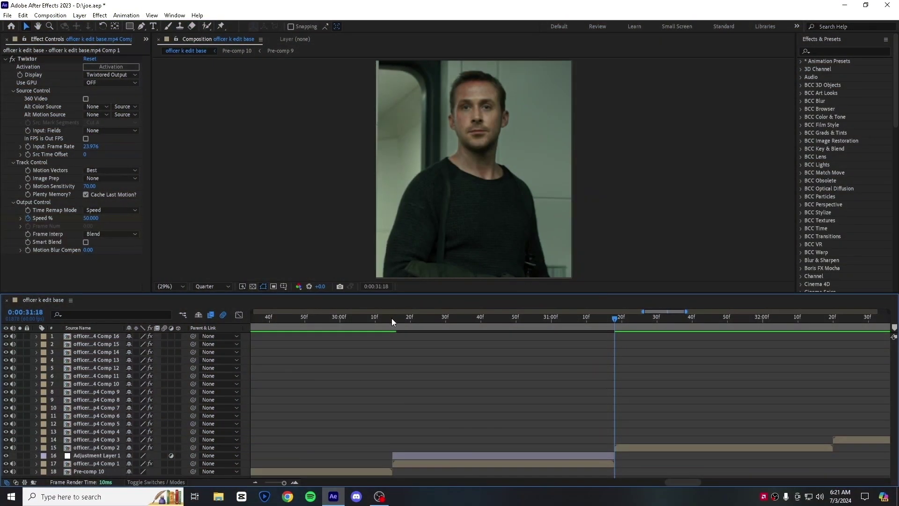
pyautogui.click(393, 319)
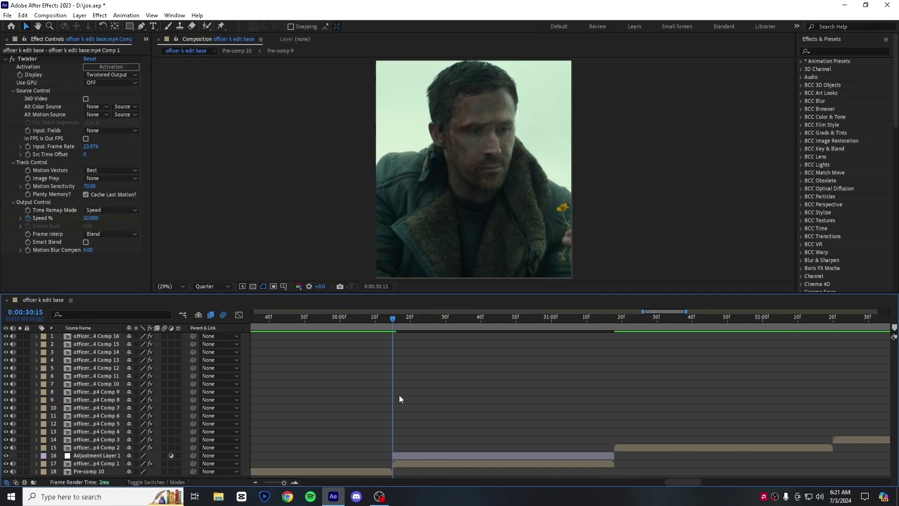
# - Find S_BlurMoCurves via an 's_blur' search and apply it to Adjustment Layer 1
pyautogui.click(849, 51)
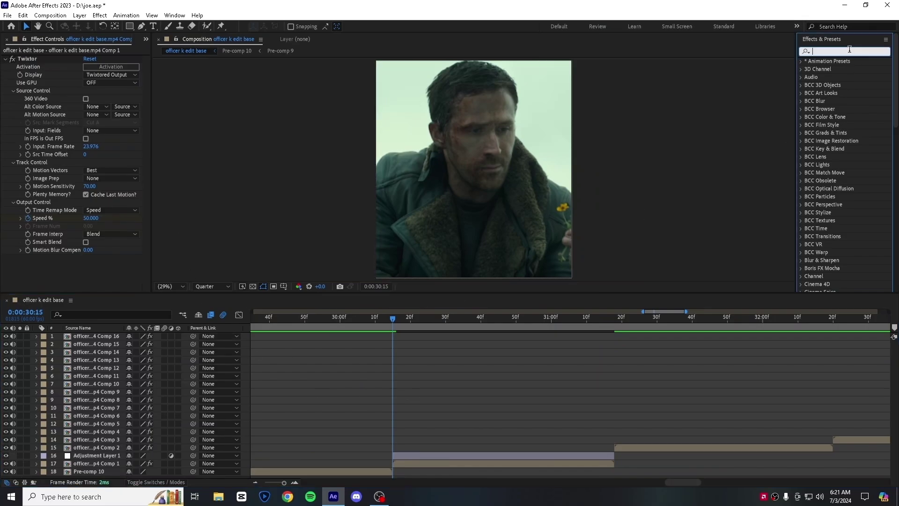
pyautogui.write('s_blur')
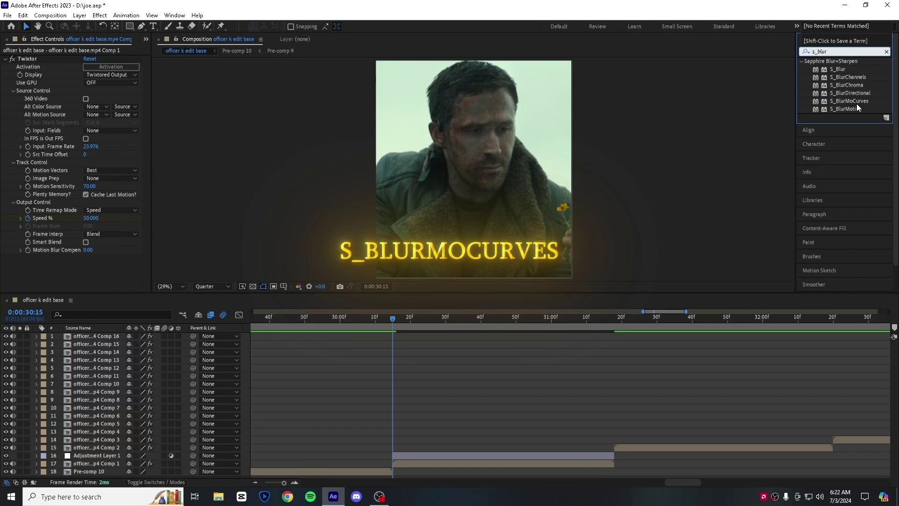
pyautogui.moveTo(857, 103); pyautogui.dragTo(532, 464)
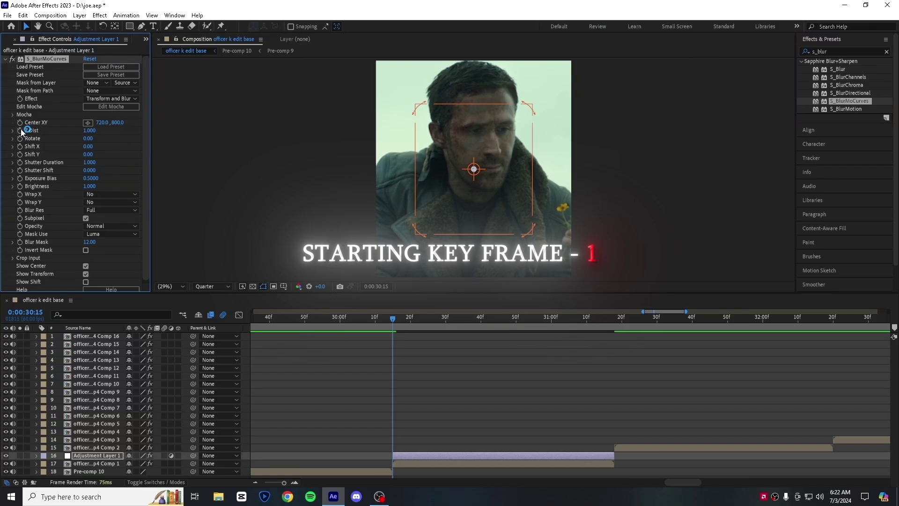
# - Set Z Dist to 0.85 at the clip's last frame, keyframing it down from 1.000
pyautogui.click(615, 319)
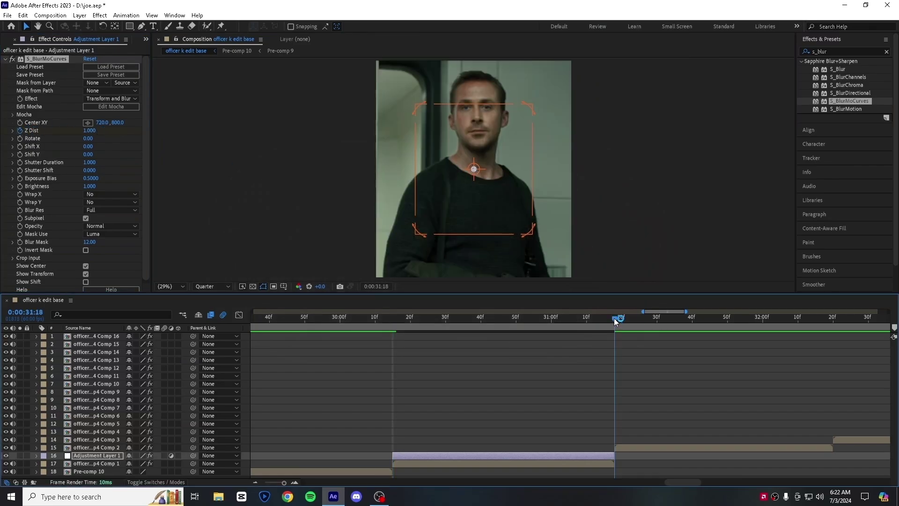
pyautogui.click(88, 131)
pyautogui.write('0')
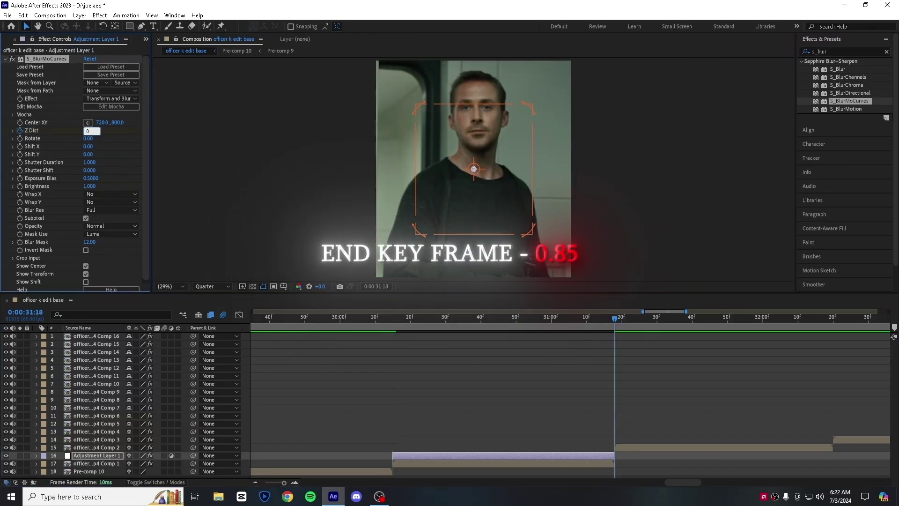
pyautogui.write('.8')
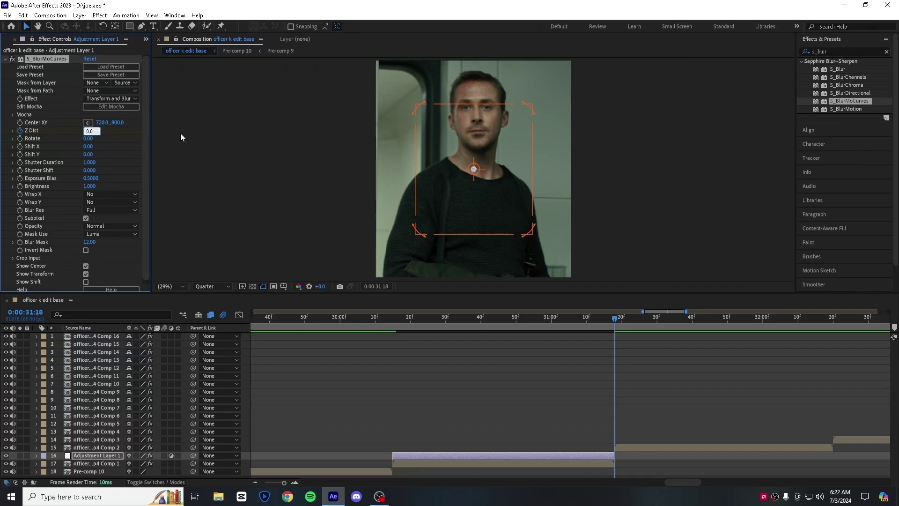
pyautogui.click(181, 137)
# - Reveal the adjustment layer's Z Dist keyframes and Easy Ease both of them
pyautogui.click(515, 460)
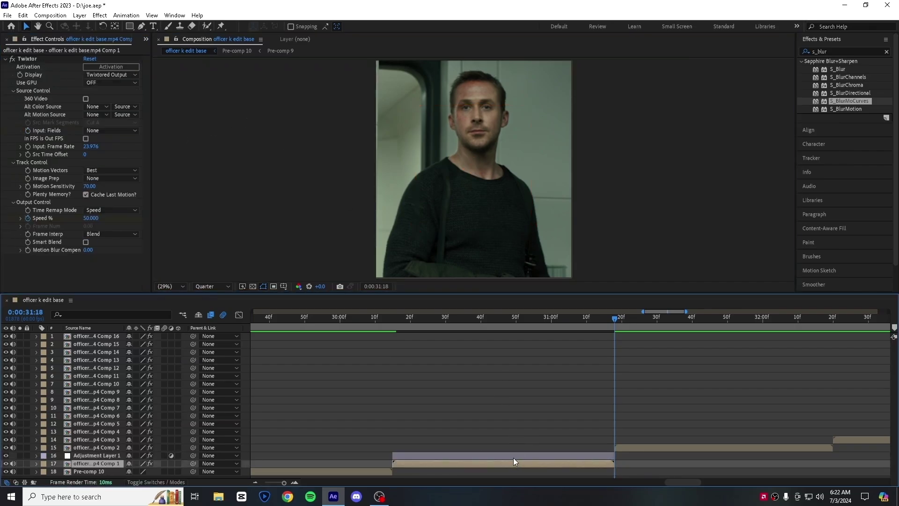
pyautogui.click(513, 458)
pyautogui.press('u')
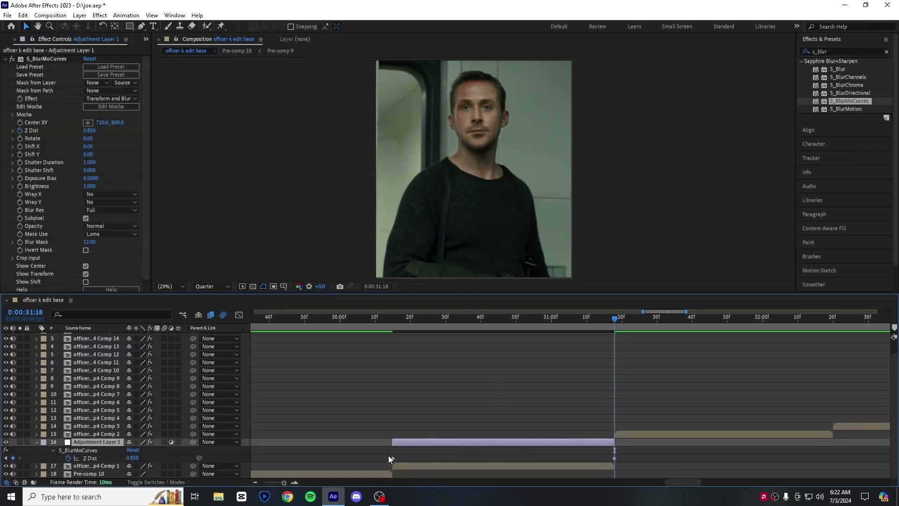
pyautogui.moveTo(389, 453); pyautogui.dragTo(753, 462)
pyautogui.press('F9')
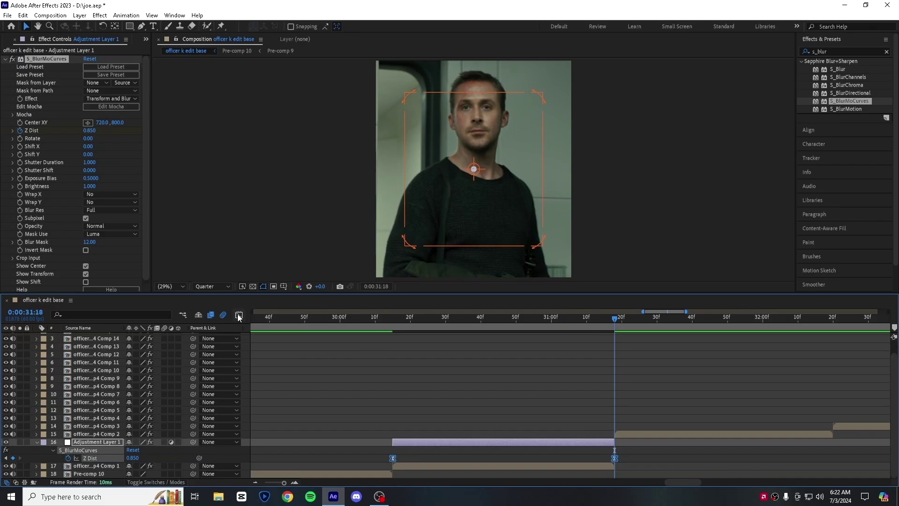
# - Reshape the Z Dist curve in the Graph Editor so it drops steeply after the first keyframe
pyautogui.click(238, 316)
pyautogui.click(479, 367)
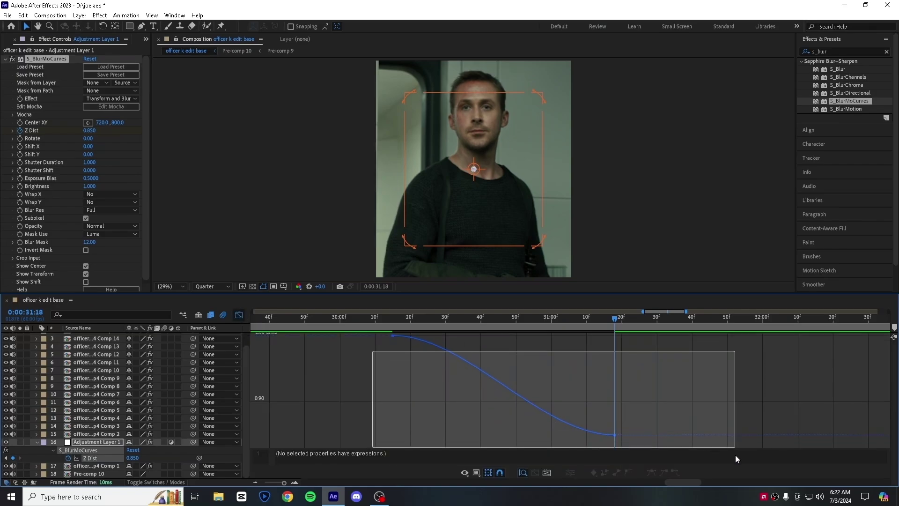
pyautogui.moveTo(466, 341); pyautogui.dragTo(431, 392)
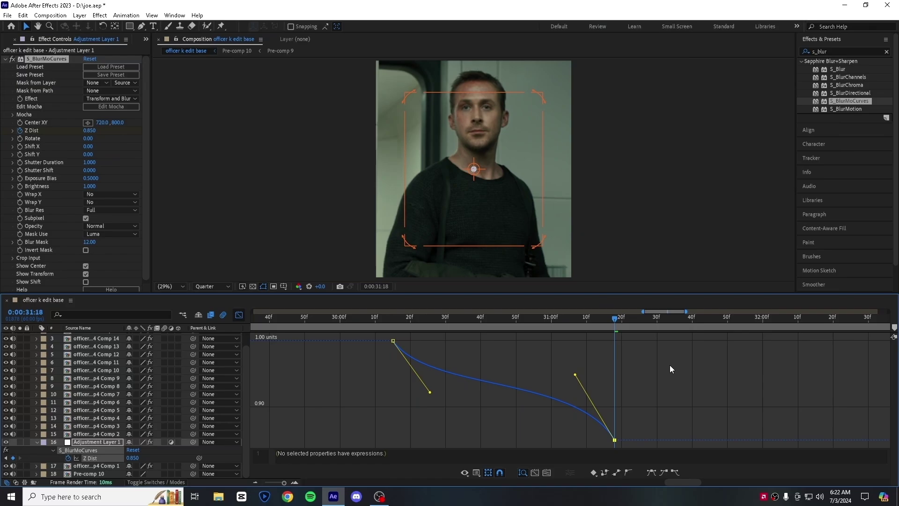
pyautogui.click(239, 315)
pyautogui.click(296, 238)
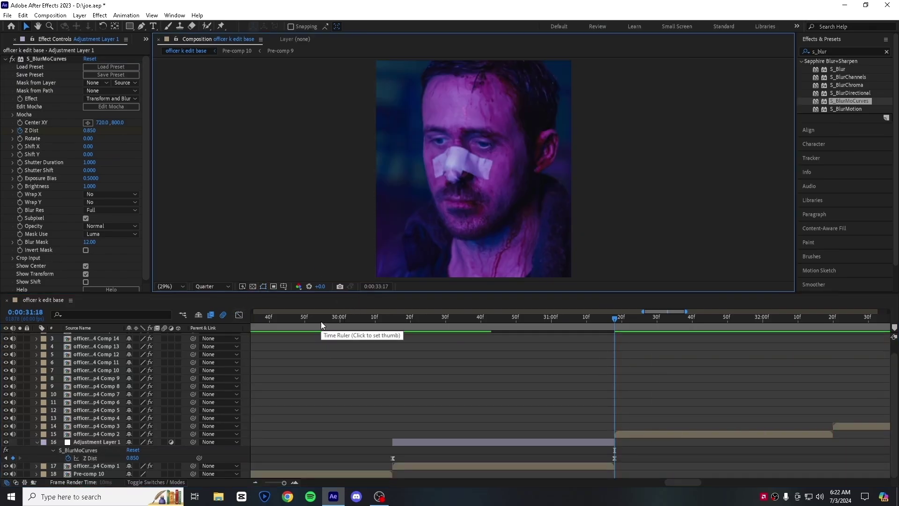
# - Park at the first clip's end, collapse Adjustment Layer 1's properties and select it for copying
pyautogui.click(321, 321)
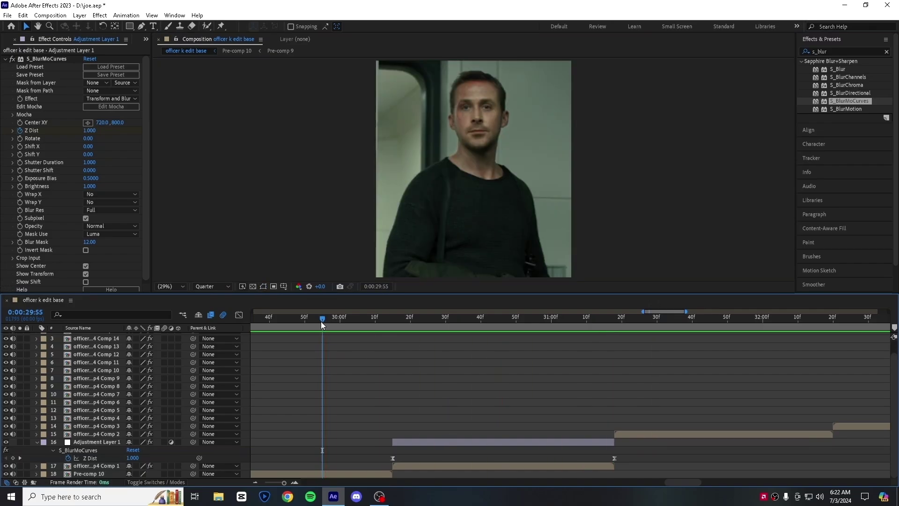
pyautogui.click(614, 317)
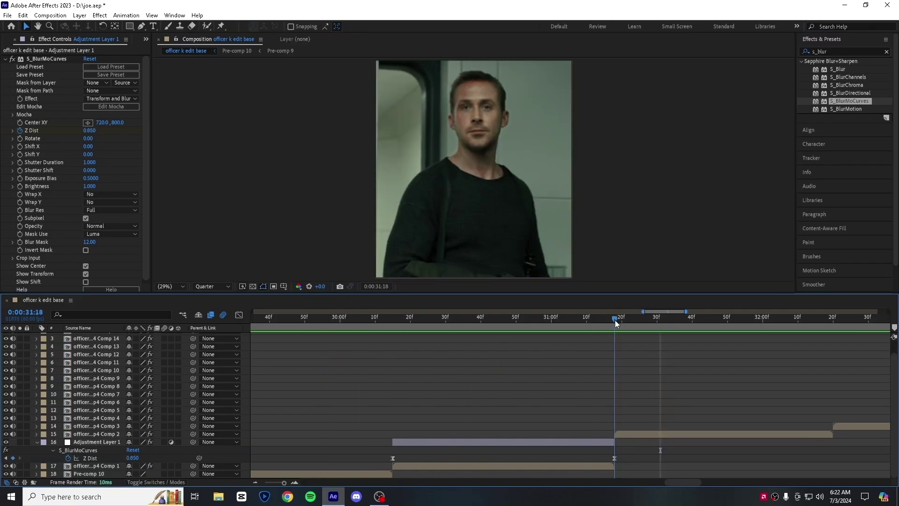
pyautogui.click(38, 442)
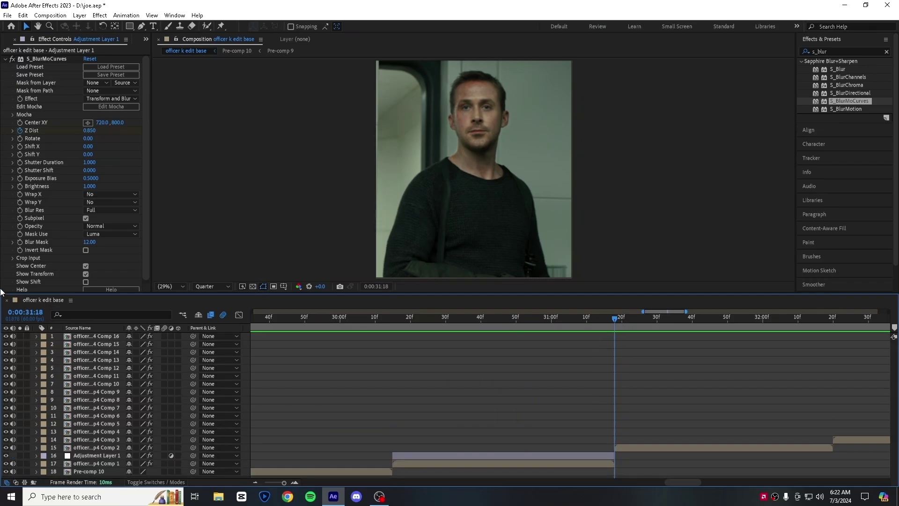
pyautogui.click(12, 59)
# - Duplicate the blur adjustment layer for the second and third clips, each copy starting with its clip
pyautogui.hotkey('ctrl', 'd')
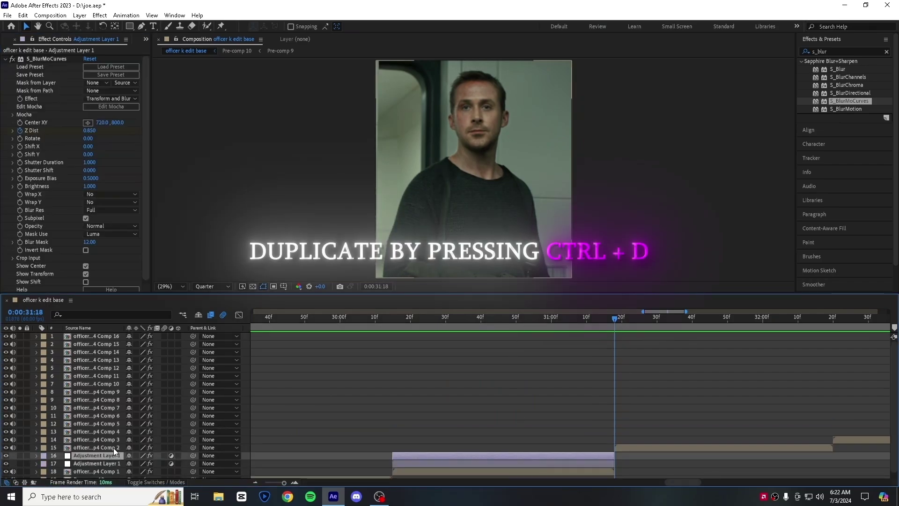
pyautogui.moveTo(395, 455); pyautogui.dragTo(619, 448)
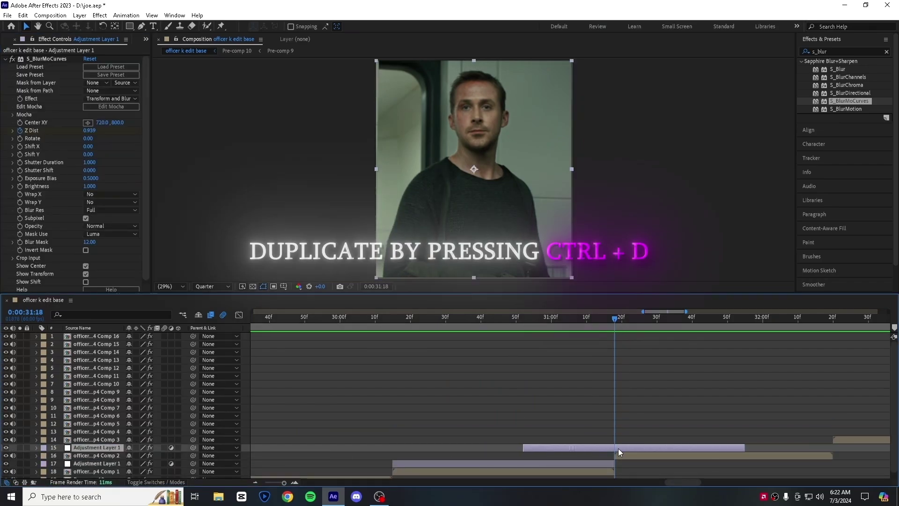
pyautogui.click(834, 318)
pyautogui.press('u')
pyautogui.hotkey('ctrl', 'd')
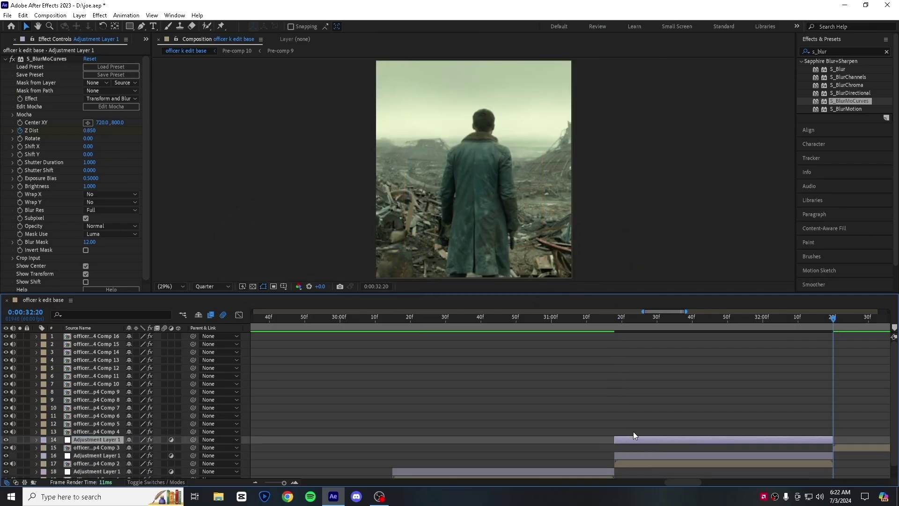
pyautogui.press('[')
pyautogui.click(710, 317)
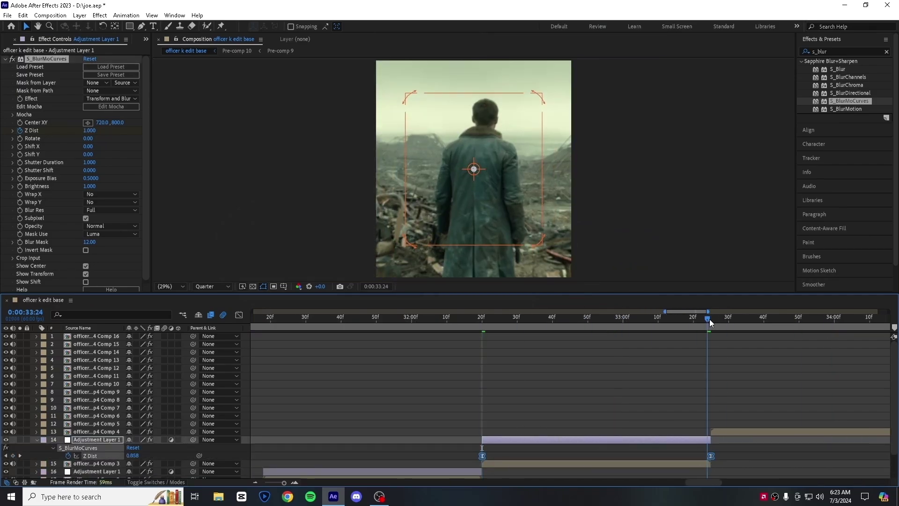
# - Repeat the duplicate, move-up and trim routine so the next several clips get their own adjustment layers
pyautogui.hotkey('ctrl', 'd')
pyautogui.hotkey('ctrl', ']')
pyautogui.press('[')
pyautogui.press('o')
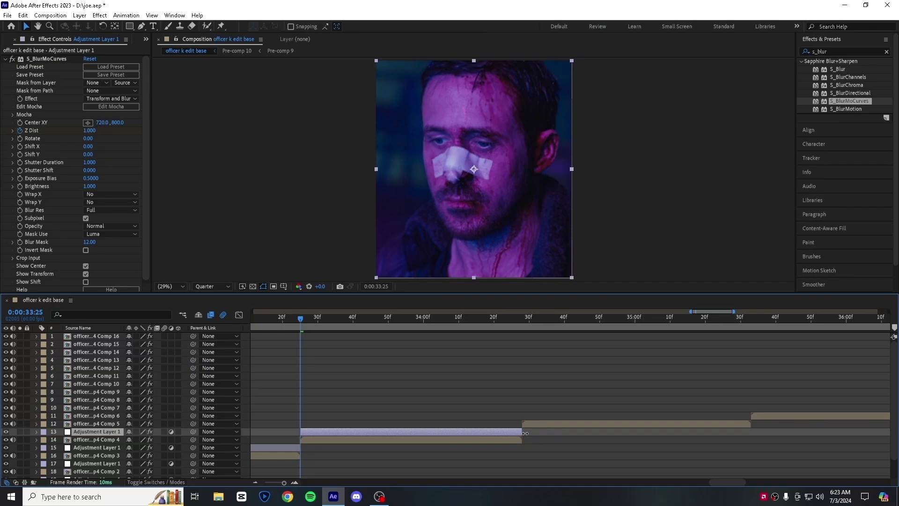
pyautogui.press('u')
pyautogui.hotkey('ctrl', 'd')
pyautogui.hotkey('ctrl', ']')
pyautogui.press('[')
pyautogui.press('o')
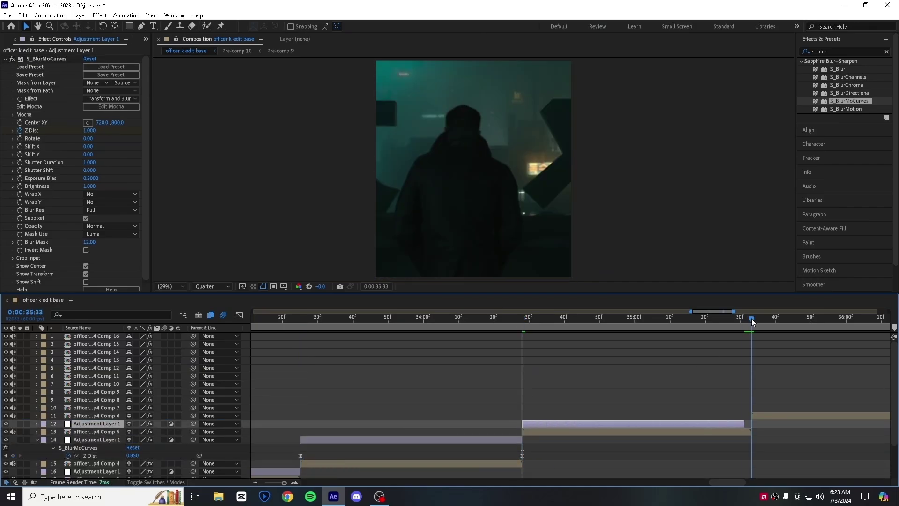
pyautogui.press('u')
pyautogui.hotkey('ctrl', 'd')
pyautogui.hotkey('ctrl', ']')
pyautogui.press('[')
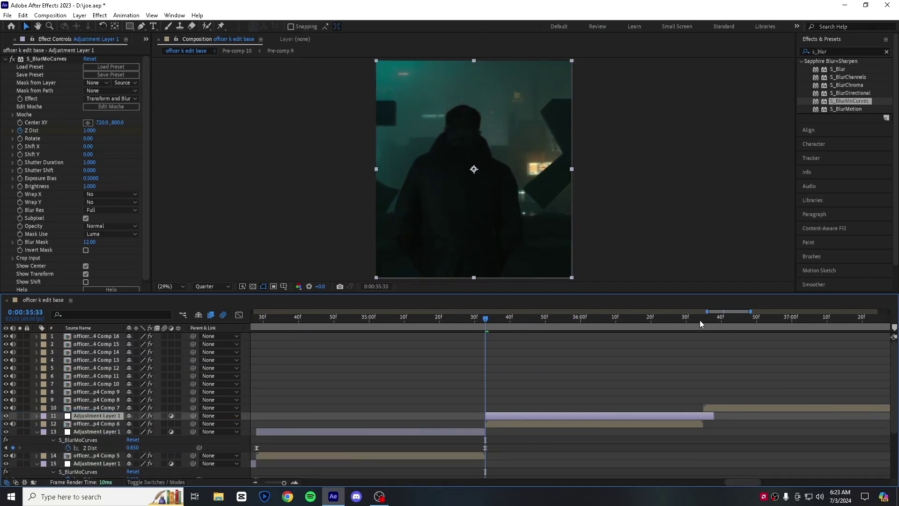
pyautogui.press('o')
pyautogui.press('u')
pyautogui.hotkey('ctrl', 'd')
pyautogui.hotkey('ctrl', ']')
pyautogui.press('[')
pyautogui.moveTo(741, 482); pyautogui.dragTo(755, 480)
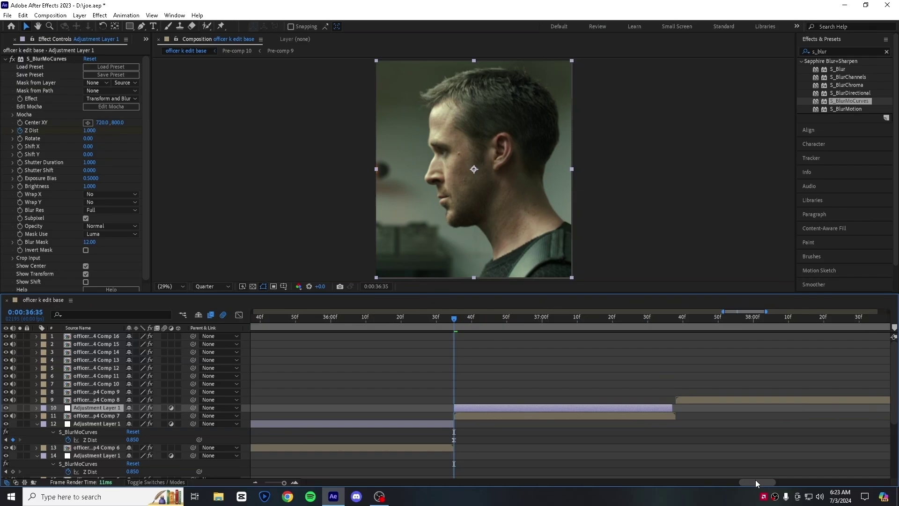
pyautogui.press('o')
pyautogui.hotkey('ctrl', 'd')
pyautogui.hotkey('ctrl', ']')
pyautogui.press('[')
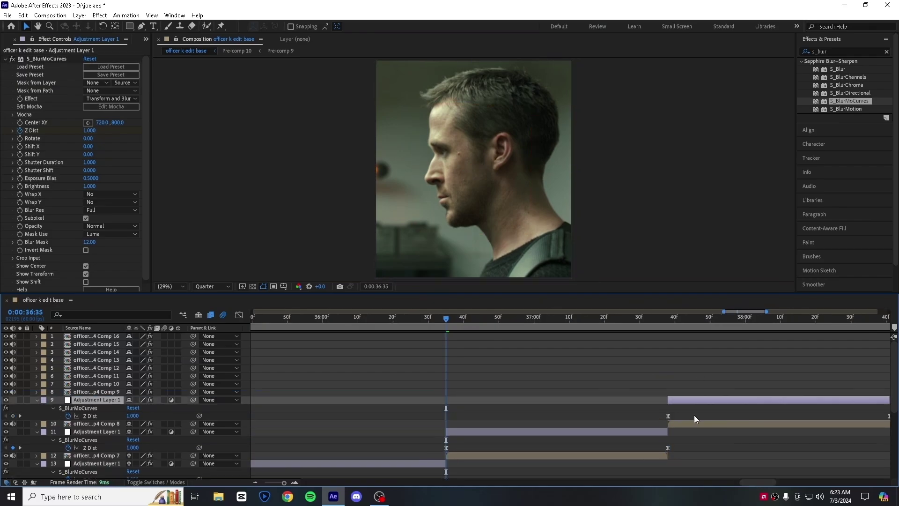
pyautogui.press('u')
# - Keep stacking trimmed adjustment-layer copies over the remaining clips up to Comp 16
pyautogui.hotkey('ctrl', 'd')
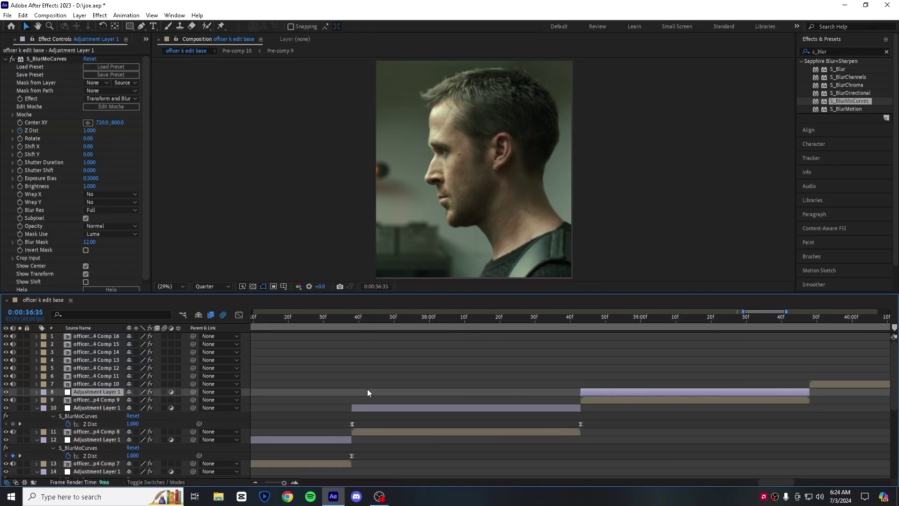
pyautogui.hotkey('ctrl', 'd')
pyautogui.hotkey('ctrl', ']')
pyautogui.press('[')
pyautogui.press('o')
pyautogui.press('u')
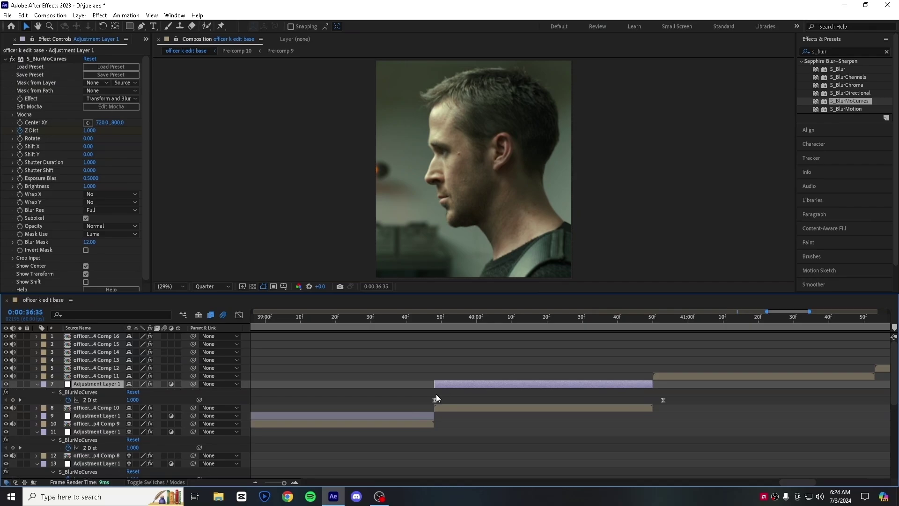
pyautogui.hotkey('ctrl', 'd')
pyautogui.hotkey('ctrl', ']')
pyautogui.press('u')
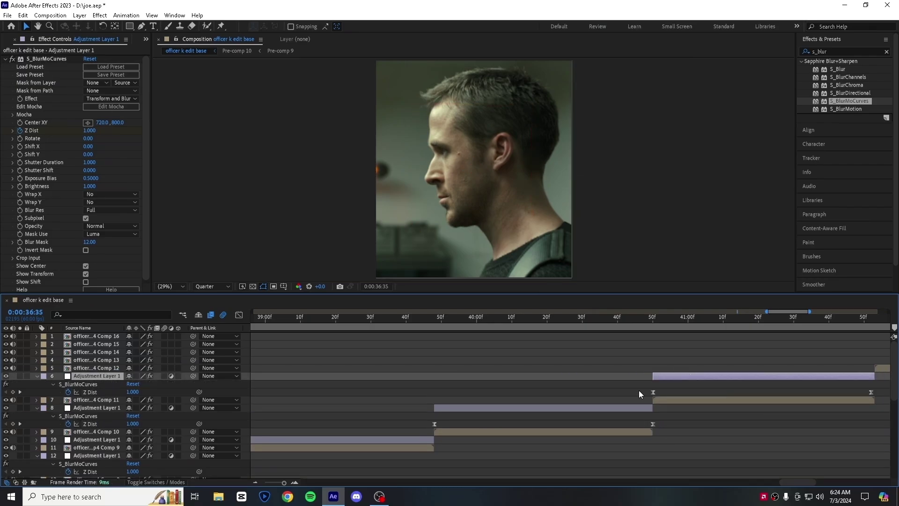
pyautogui.hotkey('ctrl', 'd')
pyautogui.hotkey('ctrl', ']')
pyautogui.press('o')
pyautogui.press('[')
pyautogui.press('u')
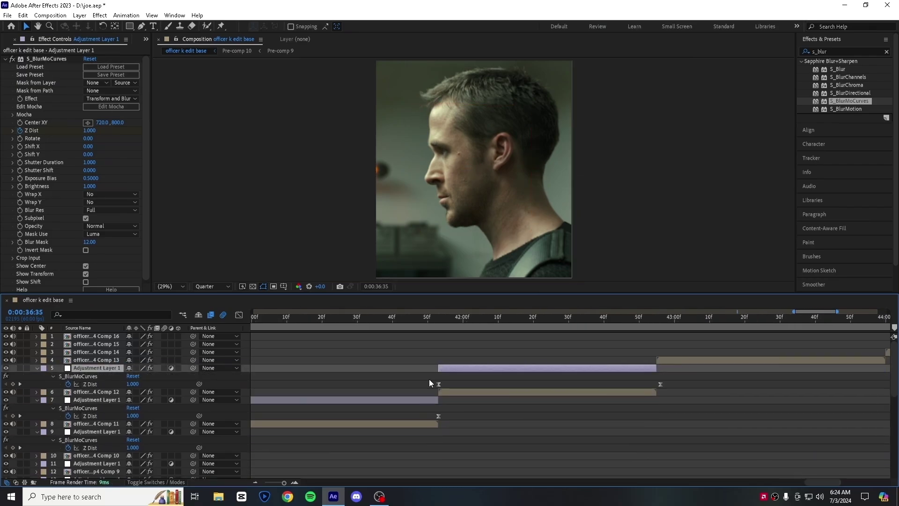
pyautogui.hotkey('ctrl', 'd')
pyautogui.hotkey('ctrl', ']')
pyautogui.press('o')
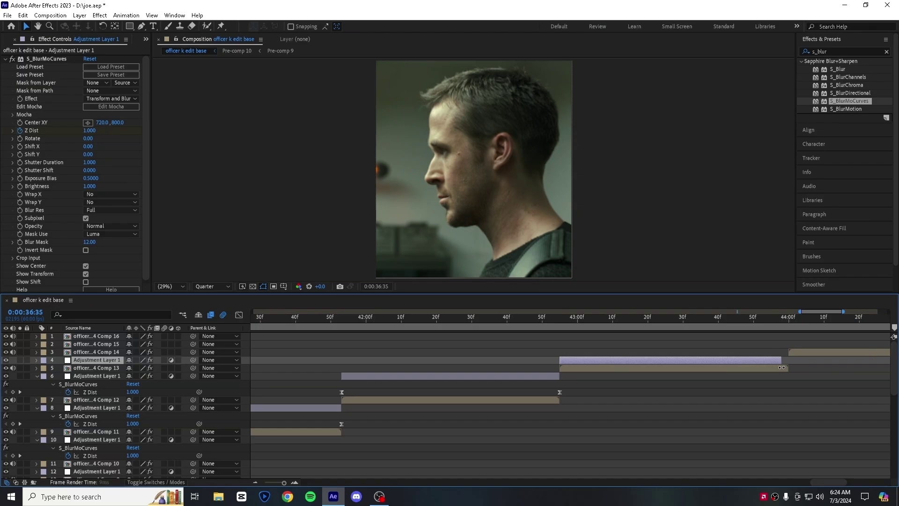
pyautogui.press('u')
pyautogui.hotkey('ctrl', 'd')
pyautogui.hotkey('ctrl', ']')
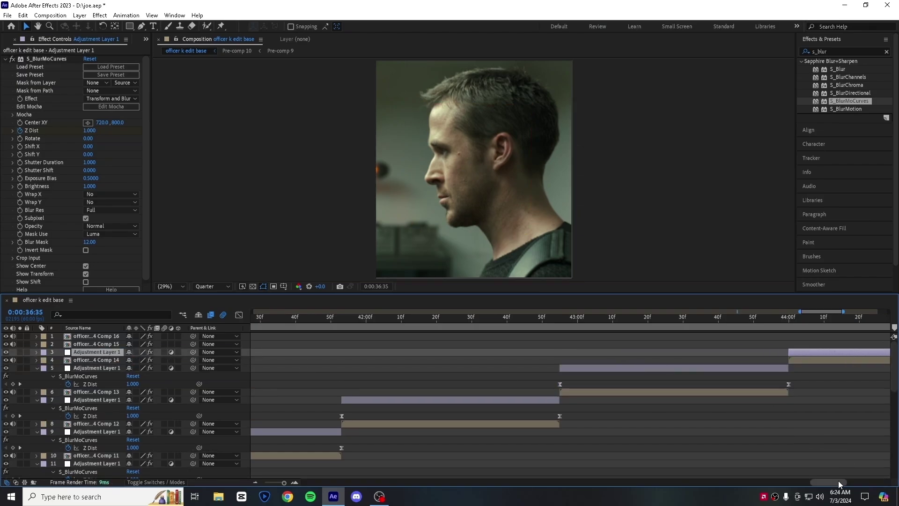
pyautogui.moveTo(840, 484); pyautogui.dragTo(871, 483)
pyautogui.press('u')
pyautogui.hotkey('ctrl', 'd')
pyautogui.hotkey('ctrl', ']')
pyautogui.moveTo(377, 344); pyautogui.dragTo(598, 349)
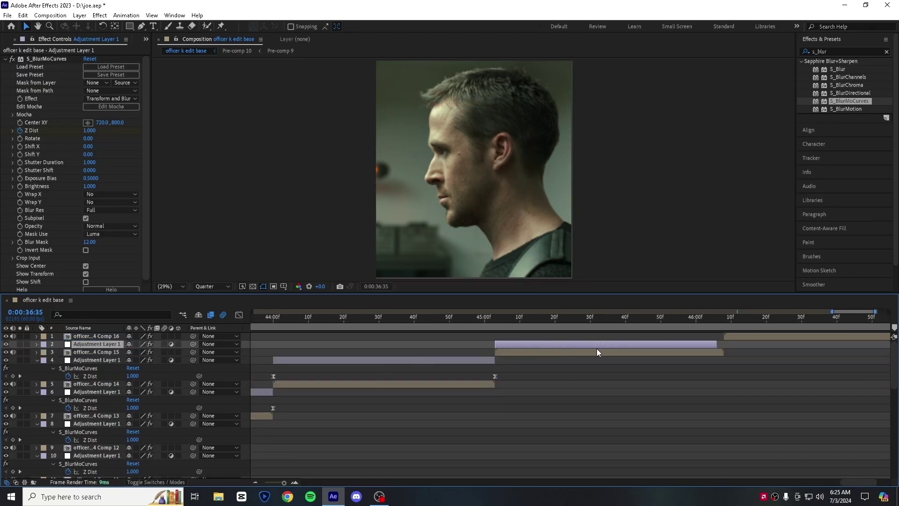
pyautogui.press('u')
pyautogui.hotkey('ctrl', 'd')
pyautogui.hotkey('ctrl', ']')
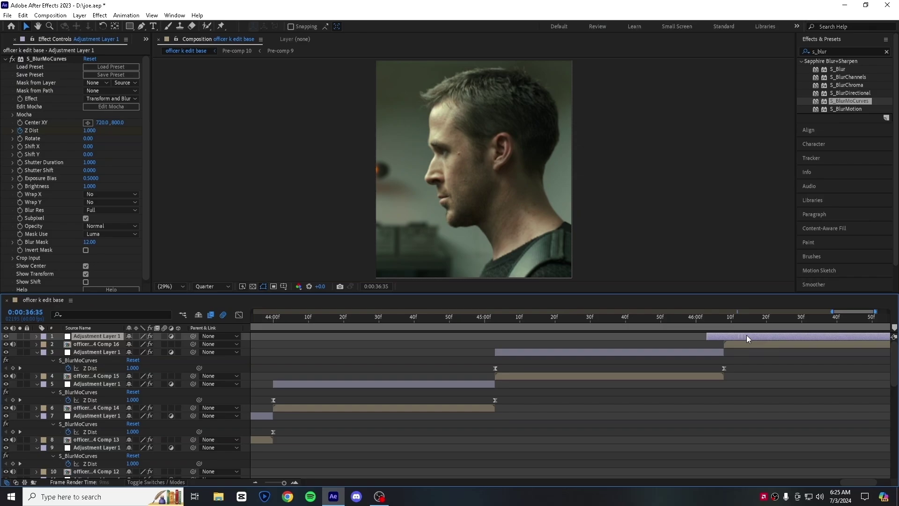
# - Line the top copy up with Comp 16's start and collapse all layer properties
pyautogui.moveTo(747, 338); pyautogui.dragTo(723, 374)
pyautogui.hotkey('ctrl', 'a')
pyautogui.press('u')
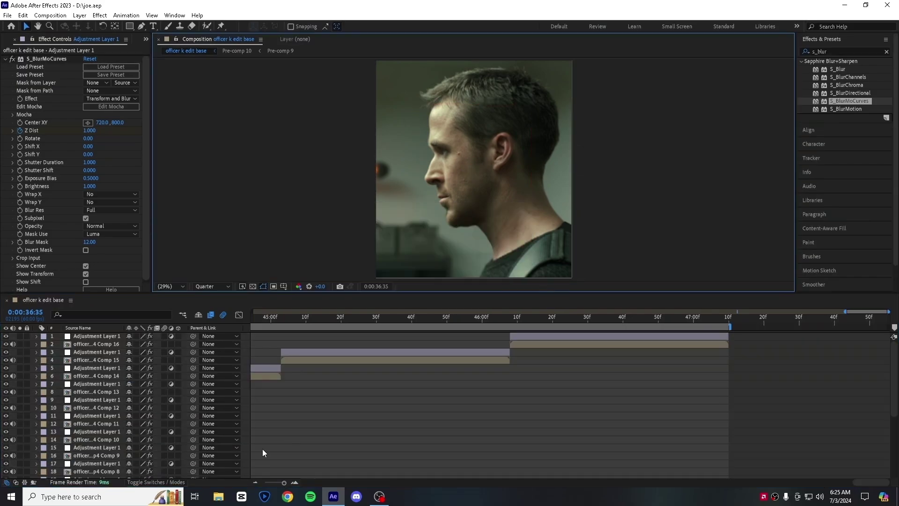
# - Zoom the timeline to the whole edit, preview it and stop around 30 seconds
pyautogui.click(264, 452)
pyautogui.press(';')
pyautogui.scroll(-5, 267, 445)
pyautogui.moveTo(614, 317); pyautogui.dragTo(607, 319)
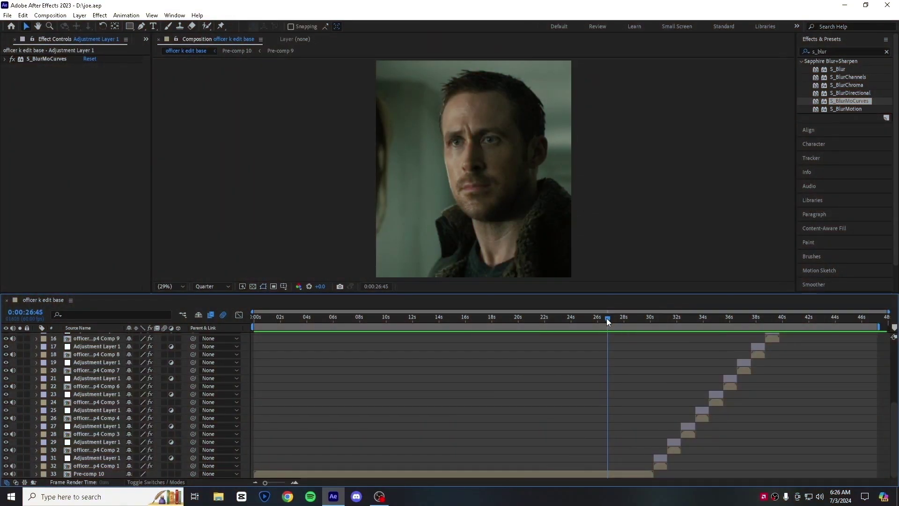
pyautogui.press('space')
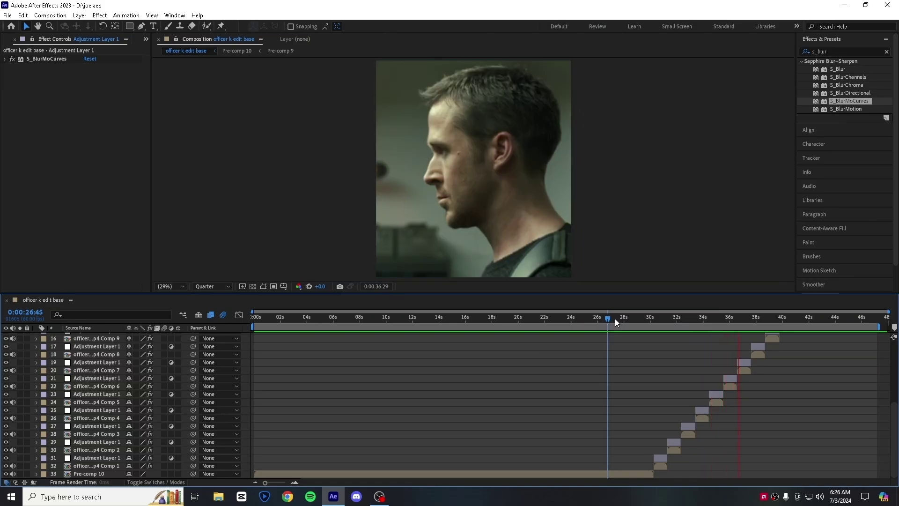
pyautogui.click(663, 317)
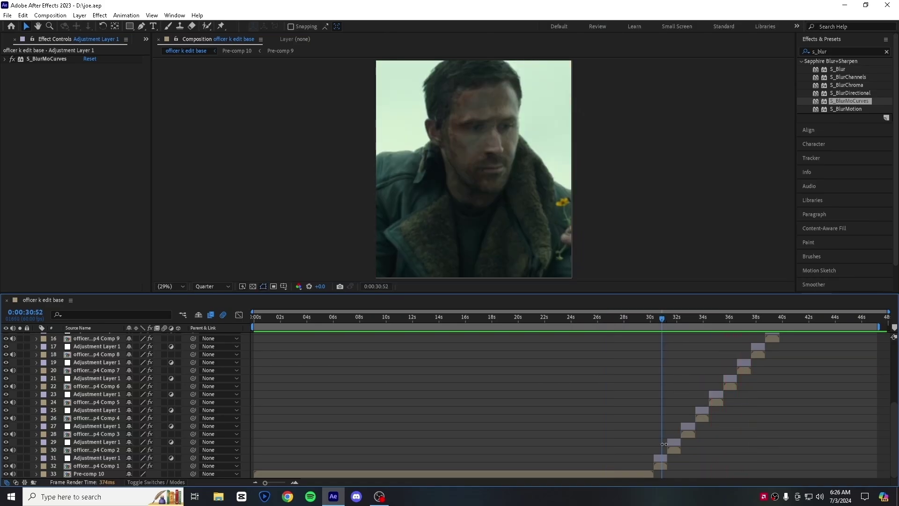
# - Check the clip's Position (748) inside the Comp 1 precomp, then return to the main edit
pyautogui.doubleClick(661, 466)
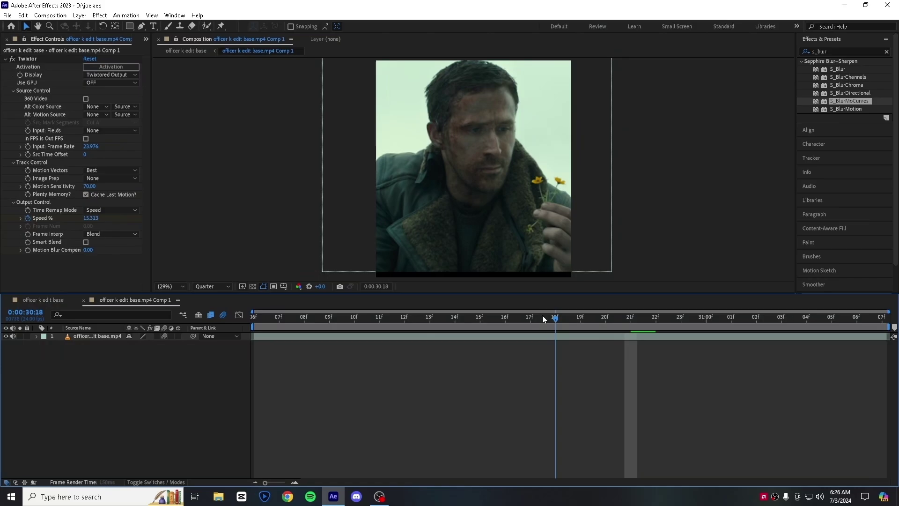
pyautogui.click(576, 325)
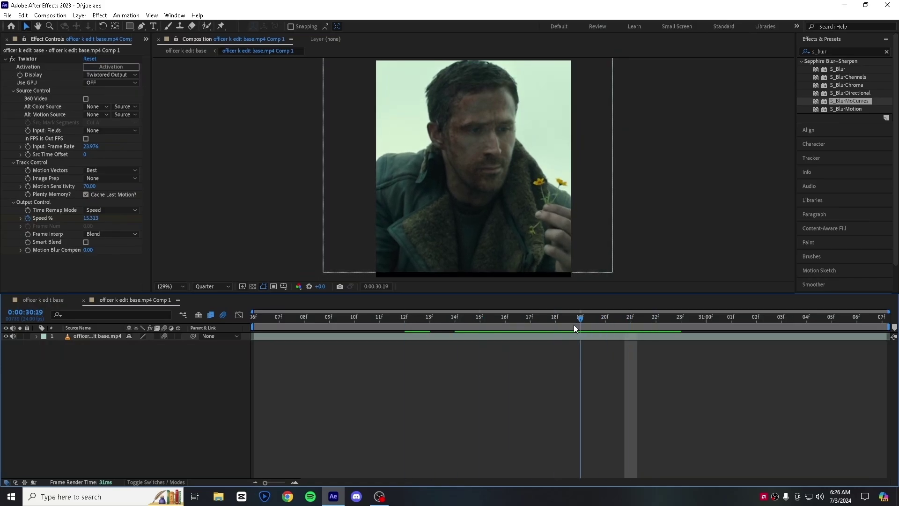
pyautogui.press('p')
pyautogui.click(476, 168)
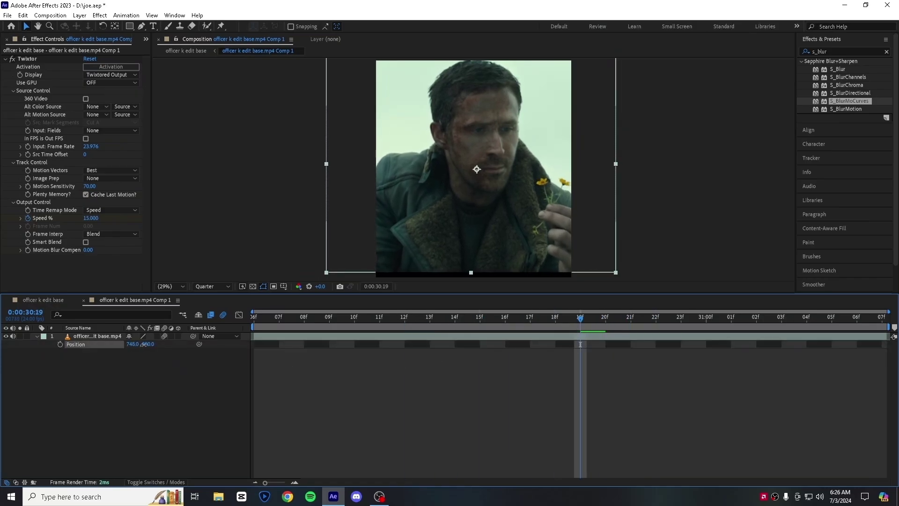
pyautogui.click(138, 340)
pyautogui.click(85, 302)
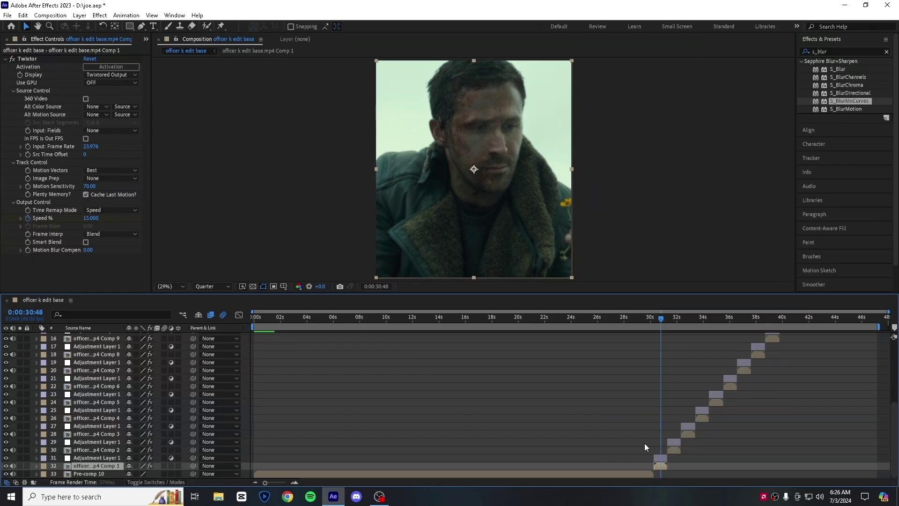
# - Show the flower shot's S_BlurMoCurves centre sitting on the character's forehead
pyautogui.click(664, 458)
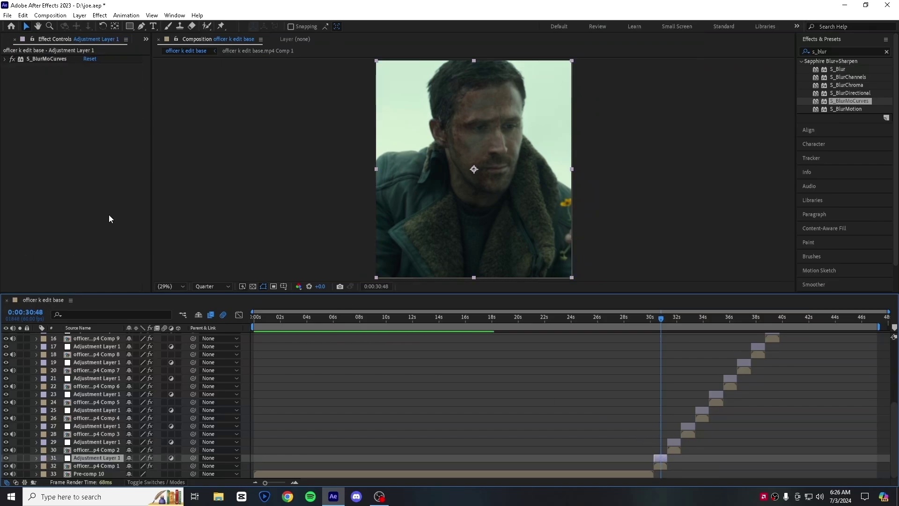
pyautogui.click(57, 60)
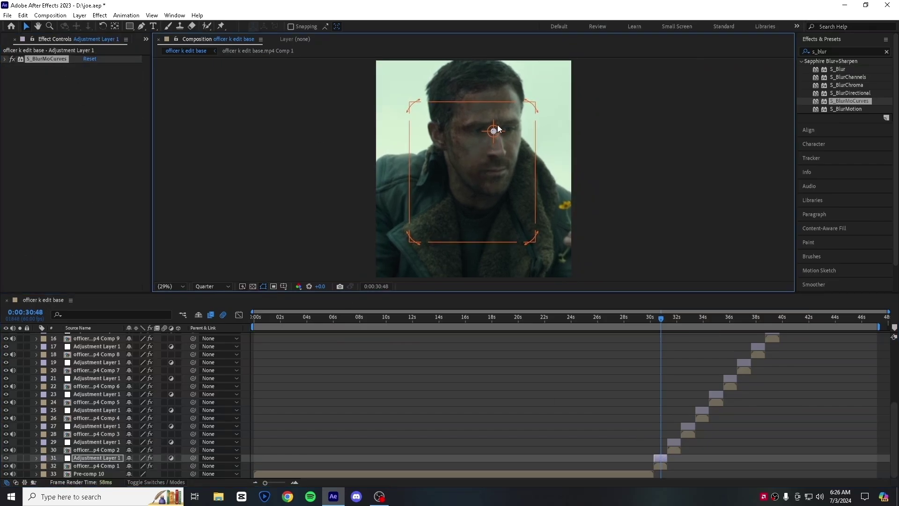
pyautogui.click(674, 318)
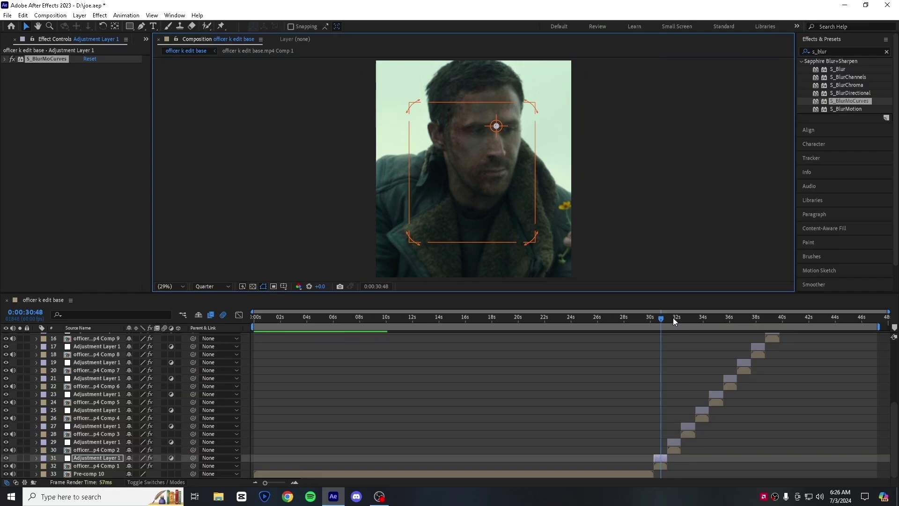
# - Review the Comp 2 and Comp 3 precomps and return to the main edit
pyautogui.click(673, 444)
pyautogui.doubleClick(676, 449)
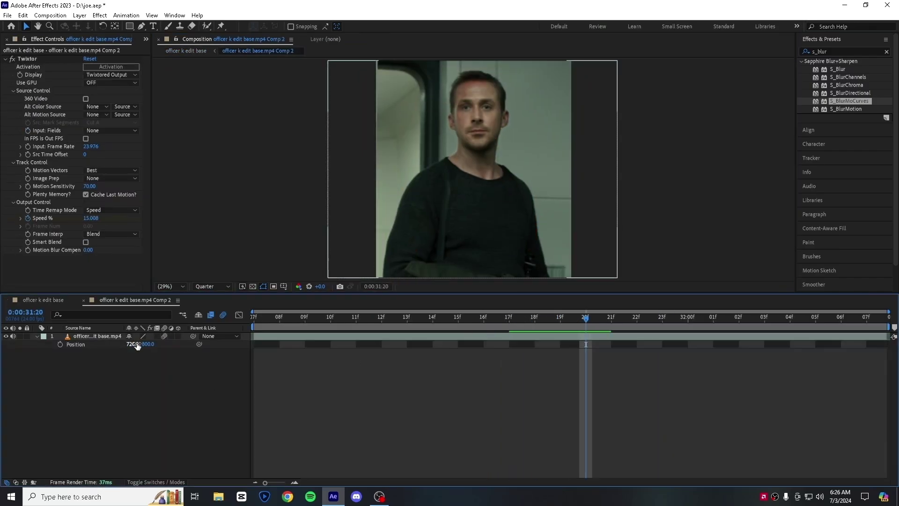
pyautogui.click(178, 300)
pyautogui.click(98, 442)
pyautogui.doubleClick(98, 441)
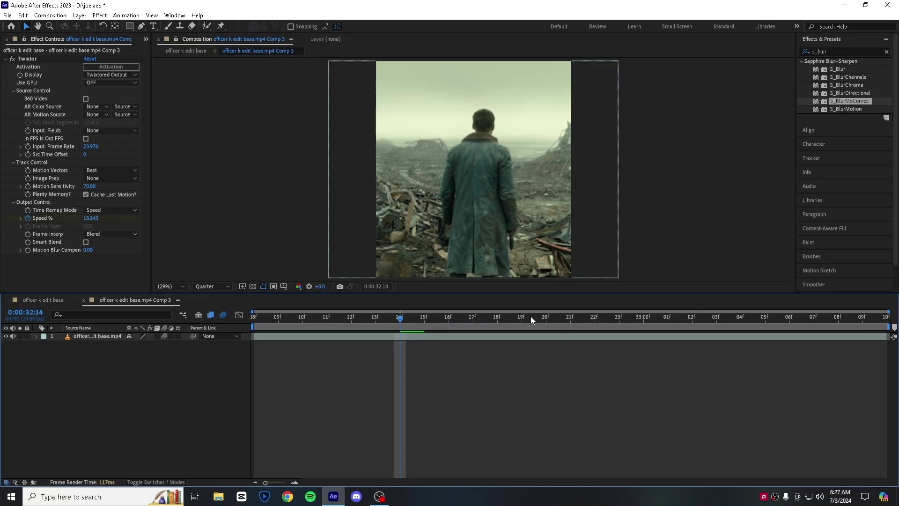
pyautogui.click(178, 301)
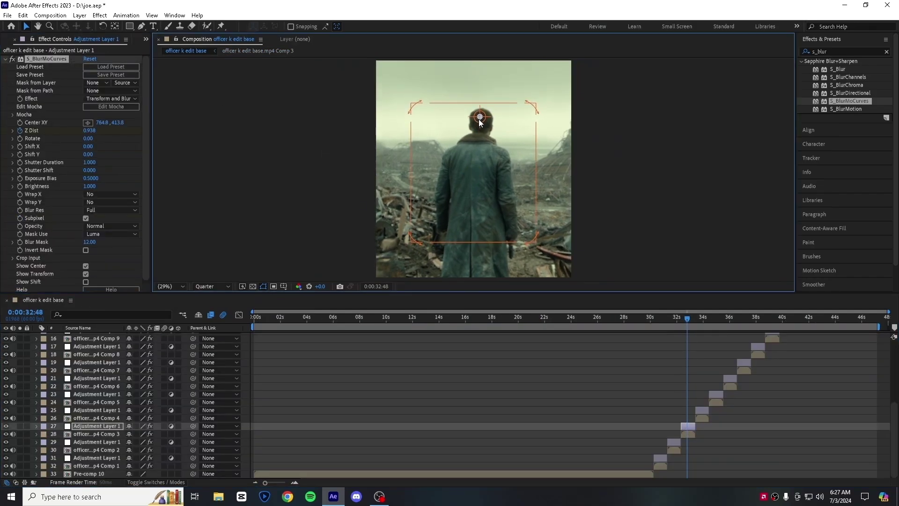
# - Check Comp 4, then shift the Comp 5 clip sideways via Position and select its blur adjustment layer
pyautogui.click(703, 318)
pyautogui.doubleClick(702, 419)
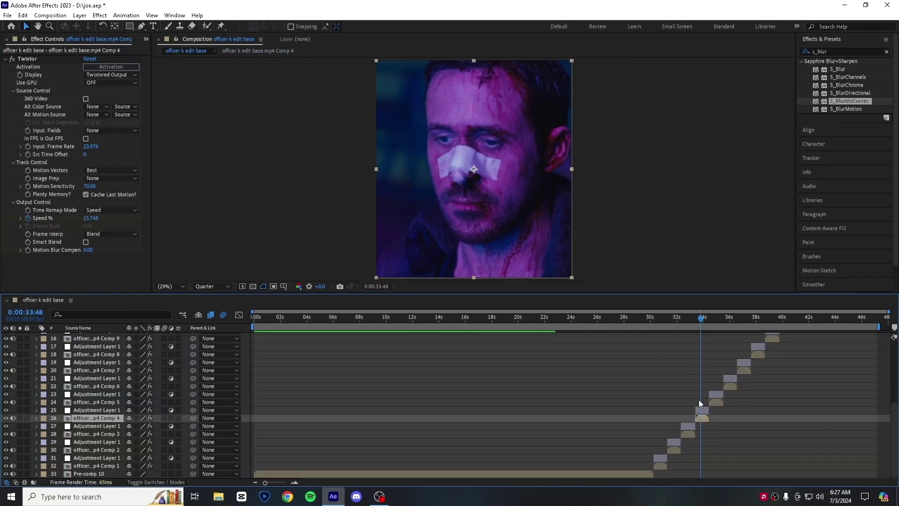
pyautogui.click(177, 300)
pyautogui.doubleClick(474, 166)
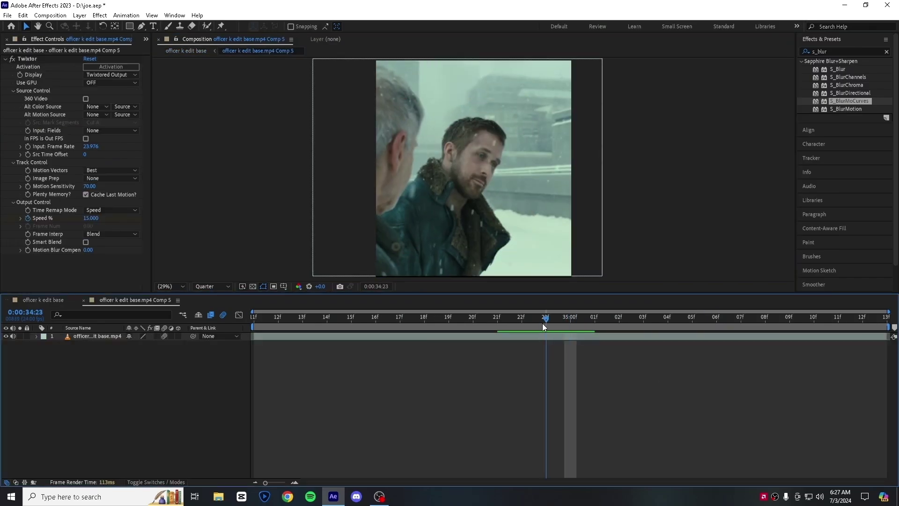
pyautogui.click(543, 336)
pyautogui.press('p')
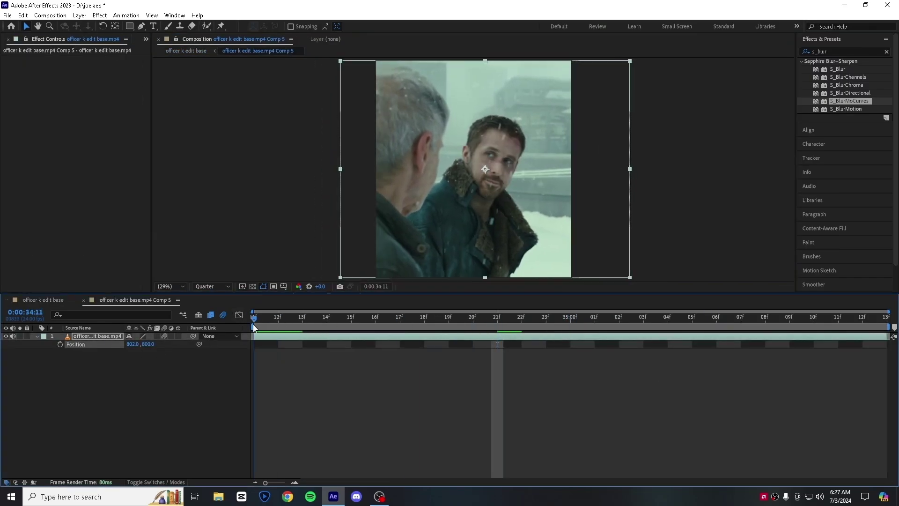
pyautogui.moveTo(479, 324); pyautogui.dragTo(254, 320)
pyautogui.click(178, 299)
pyautogui.click(716, 395)
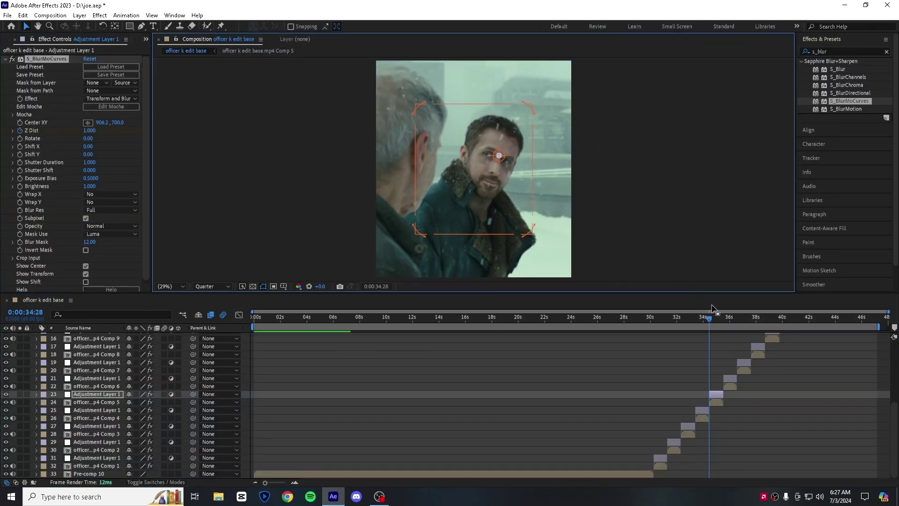
# - Inspect the Comp 6 clip's Position, review Comp 7 and select the adjustment layer above it
pyautogui.click(726, 316)
pyautogui.doubleClick(730, 386)
pyautogui.click(286, 337)
pyautogui.press('p')
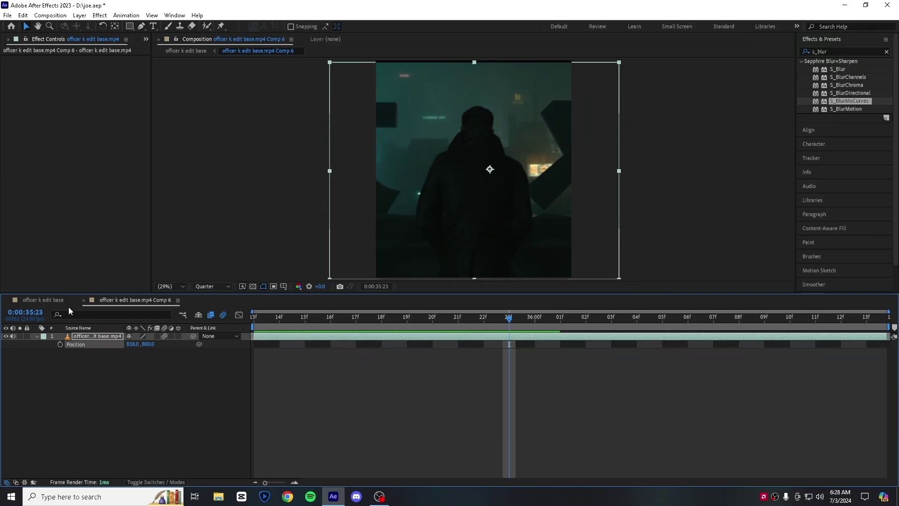
pyautogui.click(84, 300)
pyautogui.click(747, 317)
pyautogui.doubleClick(744, 371)
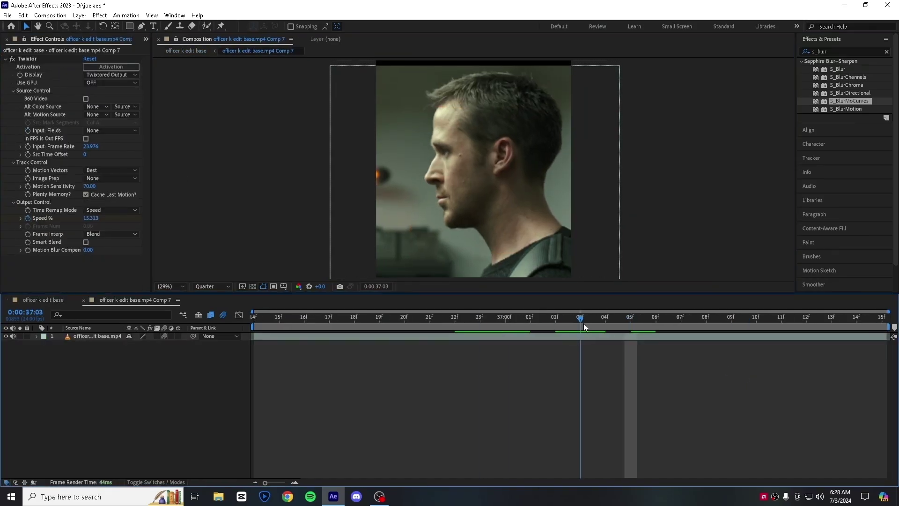
pyautogui.click(177, 300)
pyautogui.click(744, 362)
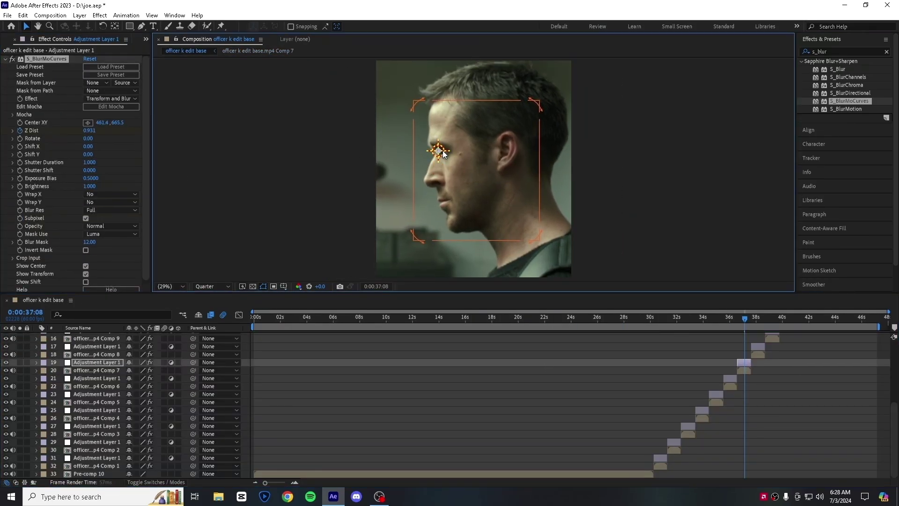
# - Reveal the Comp 8 clip's Position, then review the Comp 9 precomp
pyautogui.click(752, 316)
pyautogui.doubleClick(756, 354)
pyautogui.click(303, 338)
pyautogui.press('p')
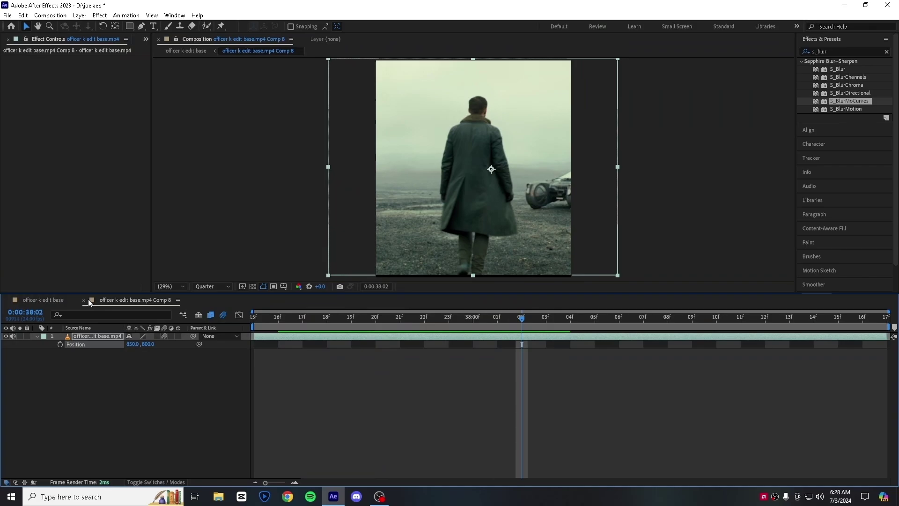
pyautogui.click(84, 300)
pyautogui.click(773, 315)
pyautogui.doubleClick(773, 339)
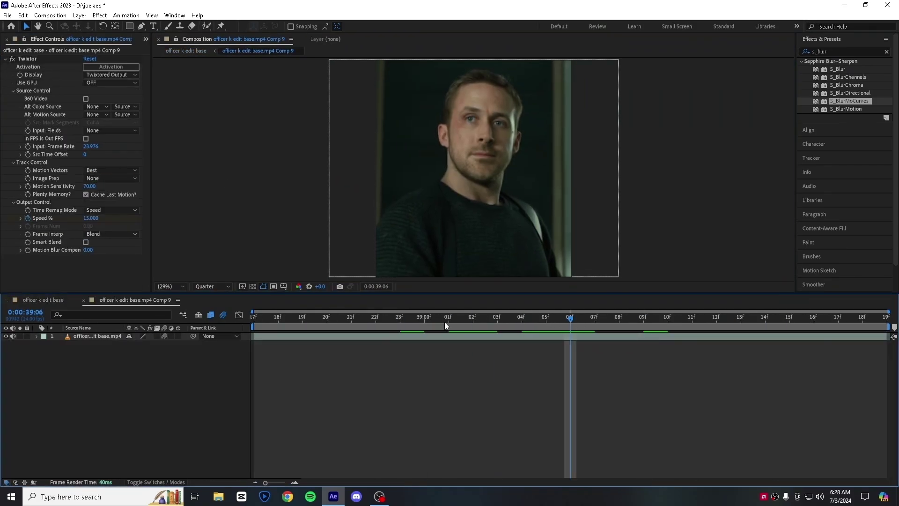
pyautogui.click(178, 300)
# - Check Comp 10 and its blur adjustment layer, then scrub through Comp 11's footage
pyautogui.click(785, 365)
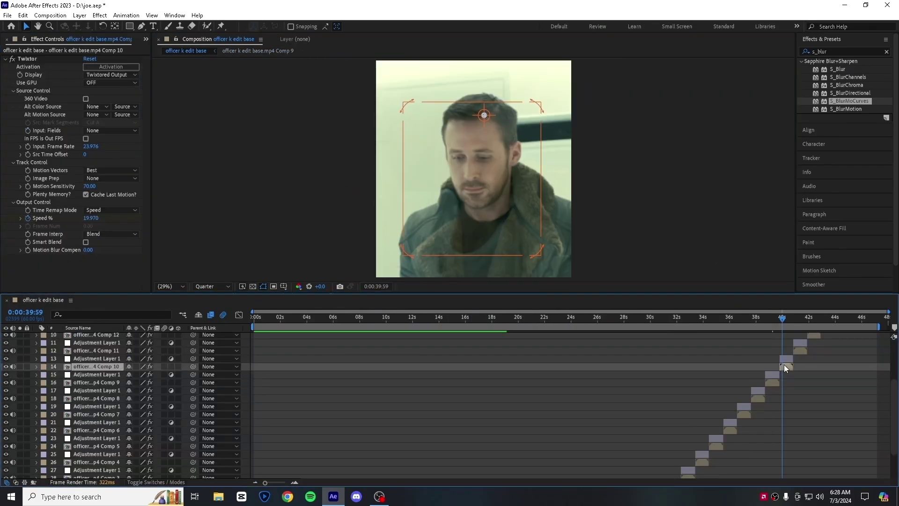
pyautogui.doubleClick(784, 365)
pyautogui.click(178, 300)
pyautogui.click(786, 358)
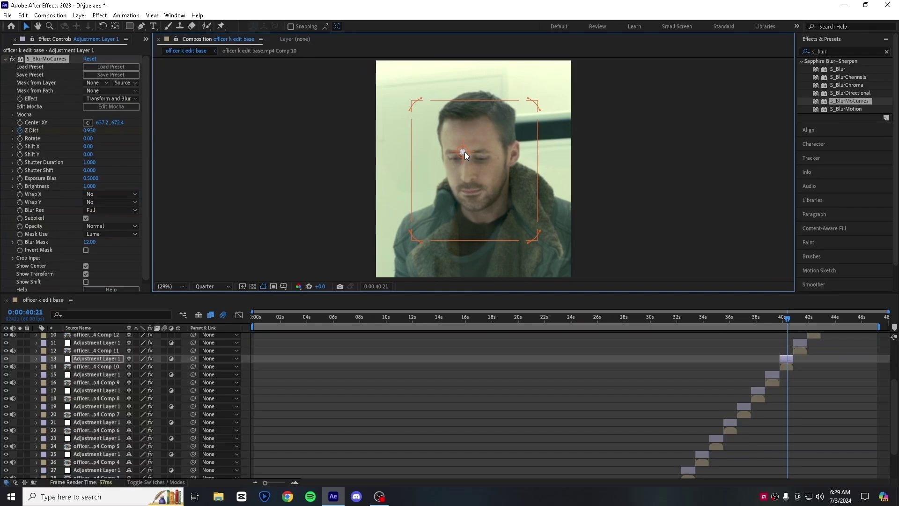
pyautogui.doubleClick(800, 342)
pyautogui.moveTo(502, 316); pyautogui.dragTo(457, 317)
pyautogui.click(177, 301)
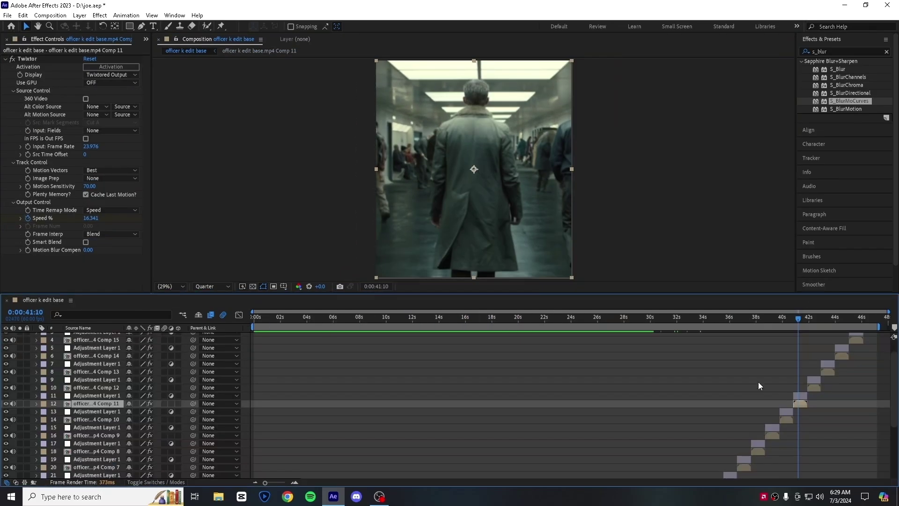
# - Review Comp 12, step through Comp 13's frames and select the adjustment layer above it
pyautogui.click(813, 385)
pyautogui.doubleClick(814, 386)
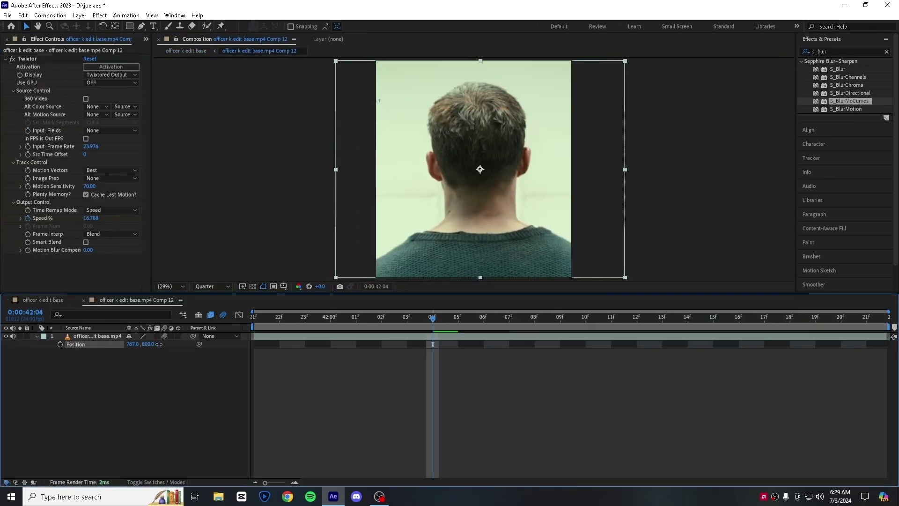
pyautogui.click(178, 300)
pyautogui.click(822, 387)
pyautogui.doubleClick(822, 387)
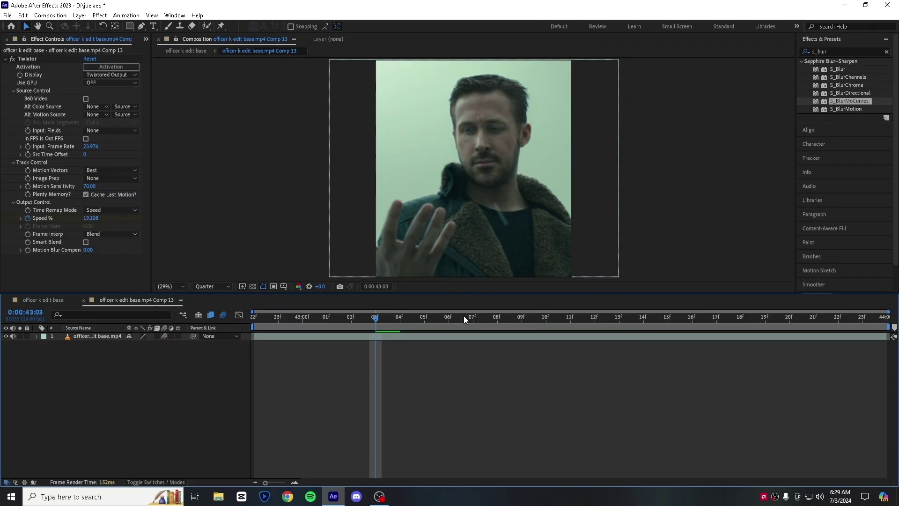
pyautogui.click(496, 317)
pyautogui.click(178, 300)
pyautogui.click(828, 364)
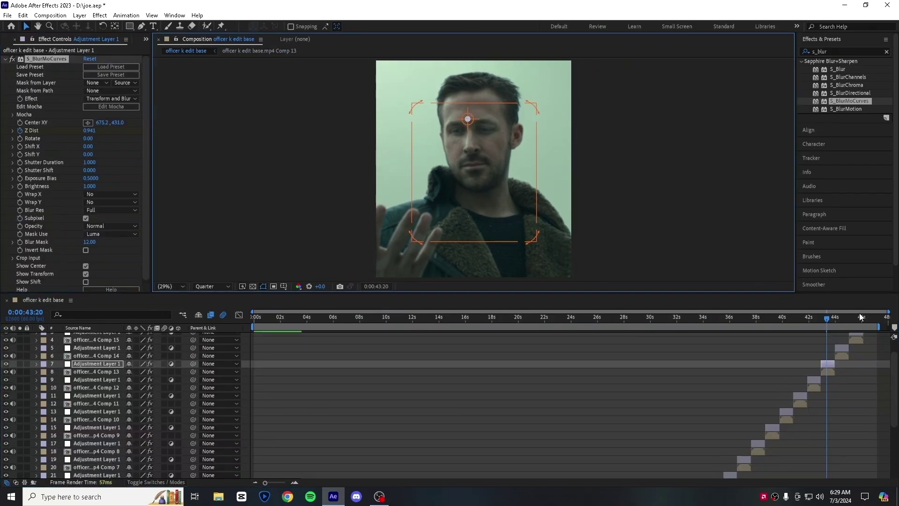
# - Check Comp 14 and Comp 15 with their blur layers, then enter Comp 16 and select its clip
pyautogui.doubleClick(842, 356)
pyautogui.click(484, 318)
pyautogui.click(178, 300)
pyautogui.click(472, 174)
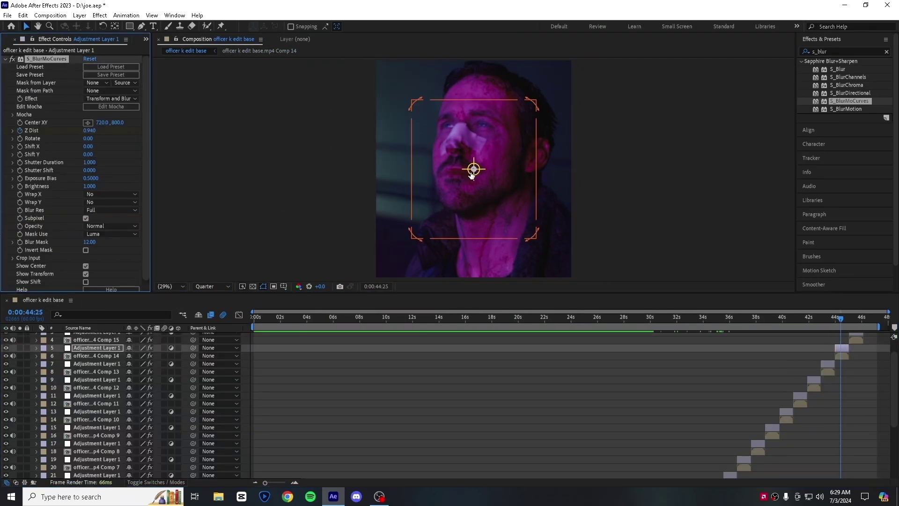
pyautogui.doubleClick(856, 339)
pyautogui.click(509, 317)
pyautogui.click(109, 341)
pyautogui.click(178, 301)
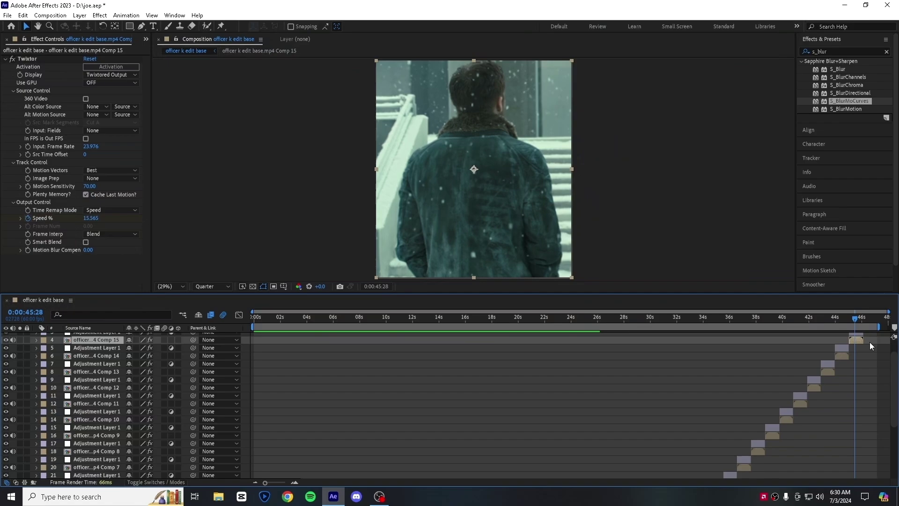
pyautogui.scroll(2, 869, 346)
pyautogui.doubleClick(870, 346)
pyautogui.click(535, 317)
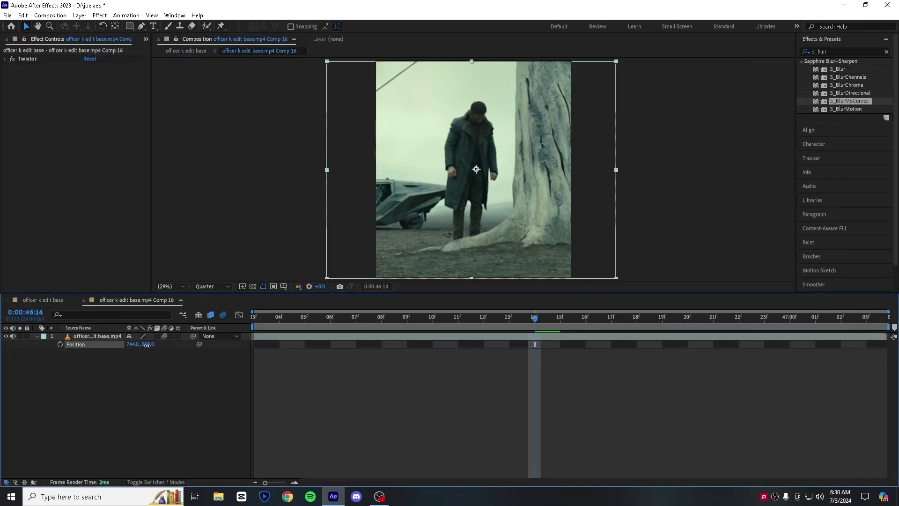